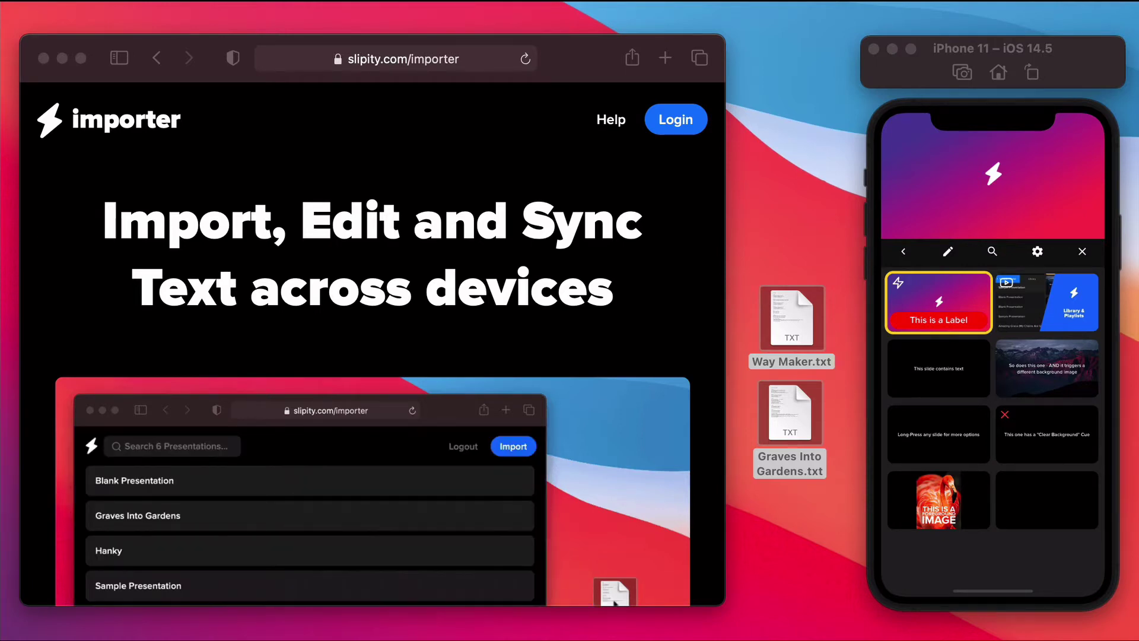
# Step: Show the Importer information in Settings, which offers device login for .txt syncing
pyautogui.click(1037, 251)
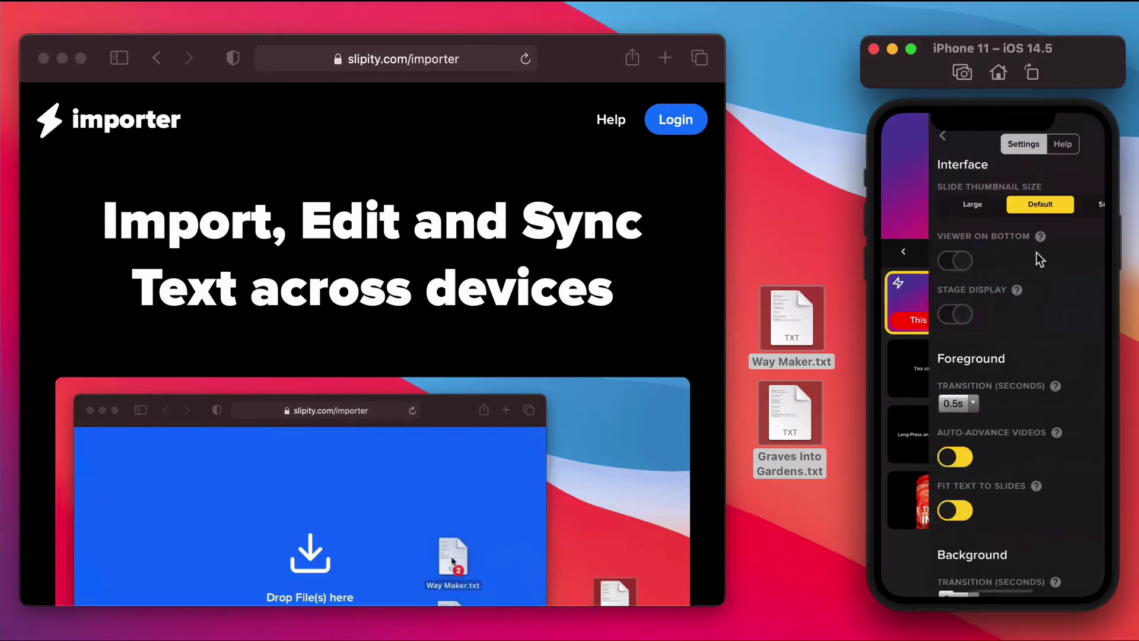
pyautogui.scroll(-10, 1052, 412)
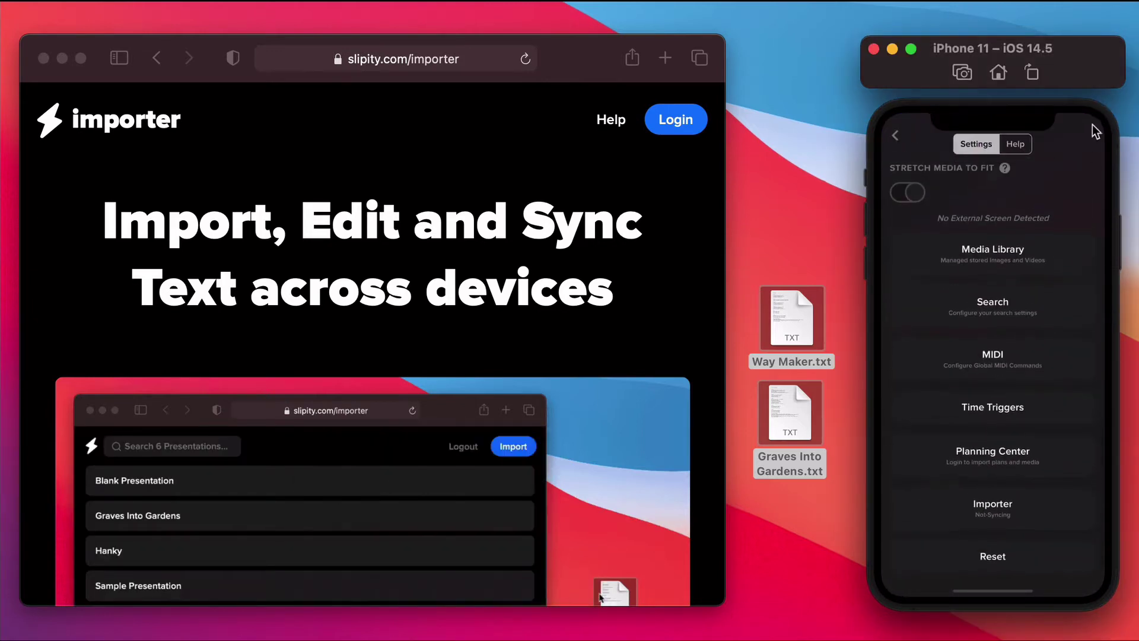
pyautogui.click(1015, 512)
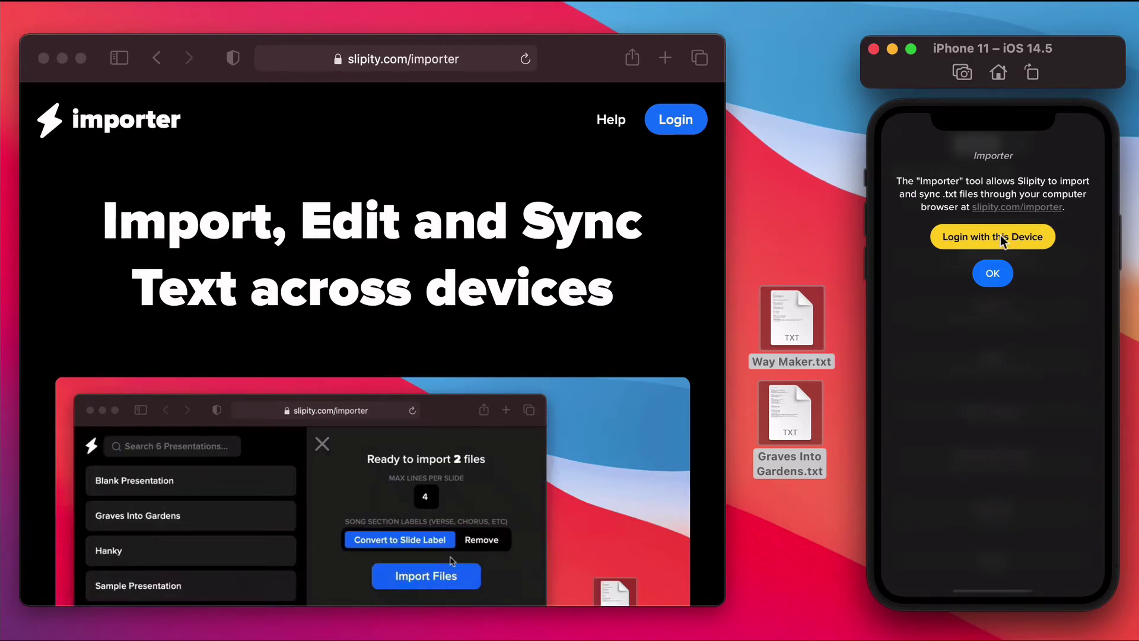
# Step: Log this device in to the importer with the account's e-mail and password
pyautogui.click(987, 235)
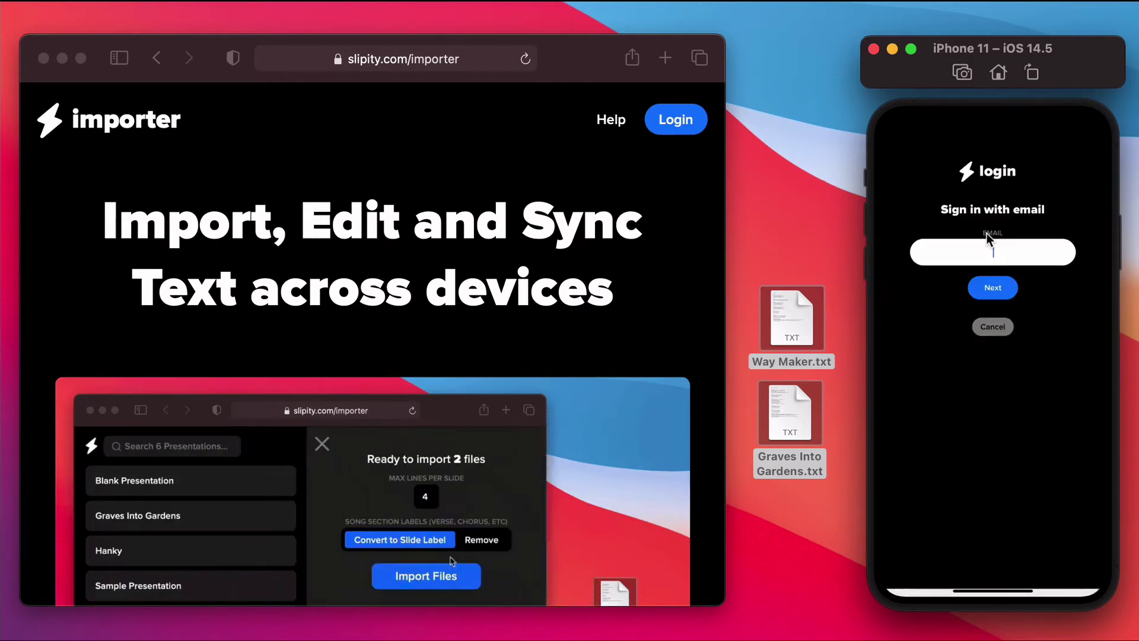
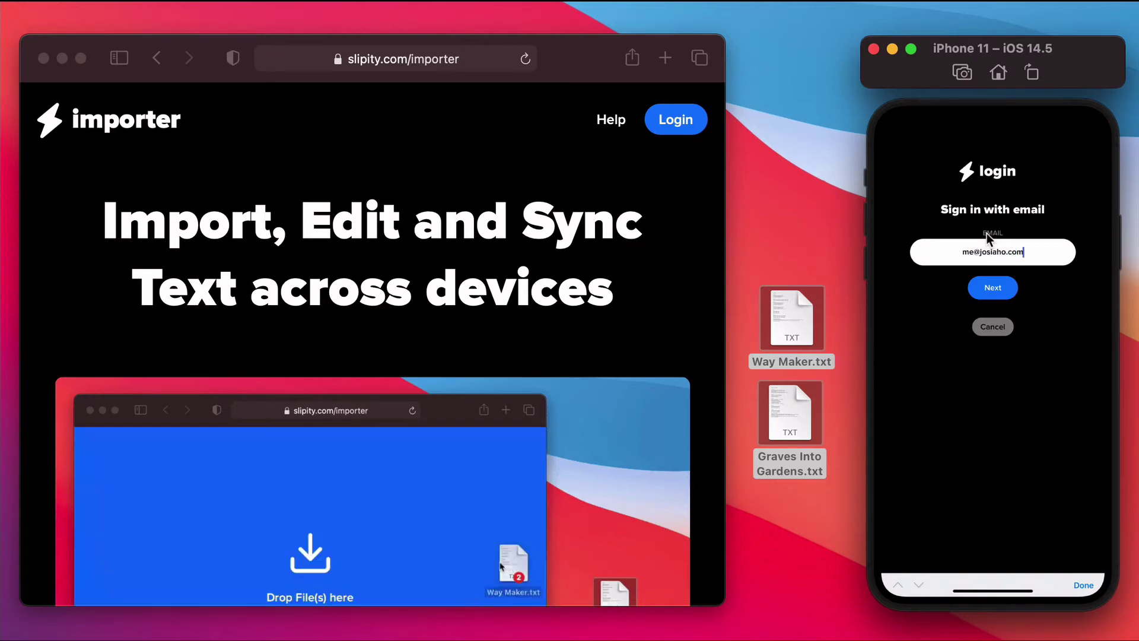
pyautogui.press('Return')
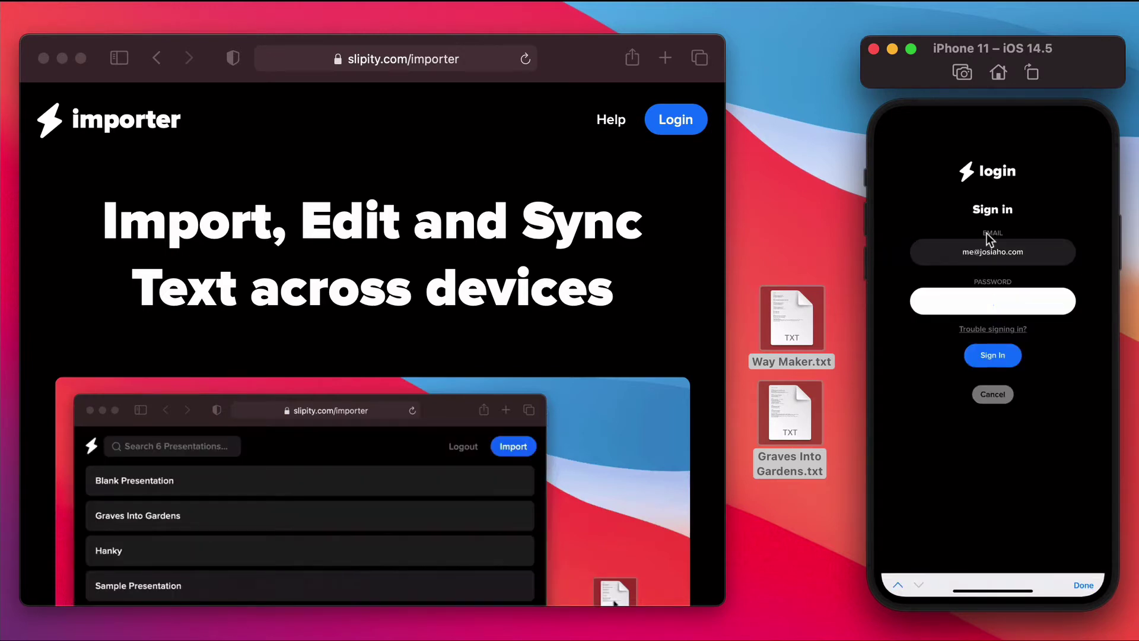
pyautogui.write('*******')
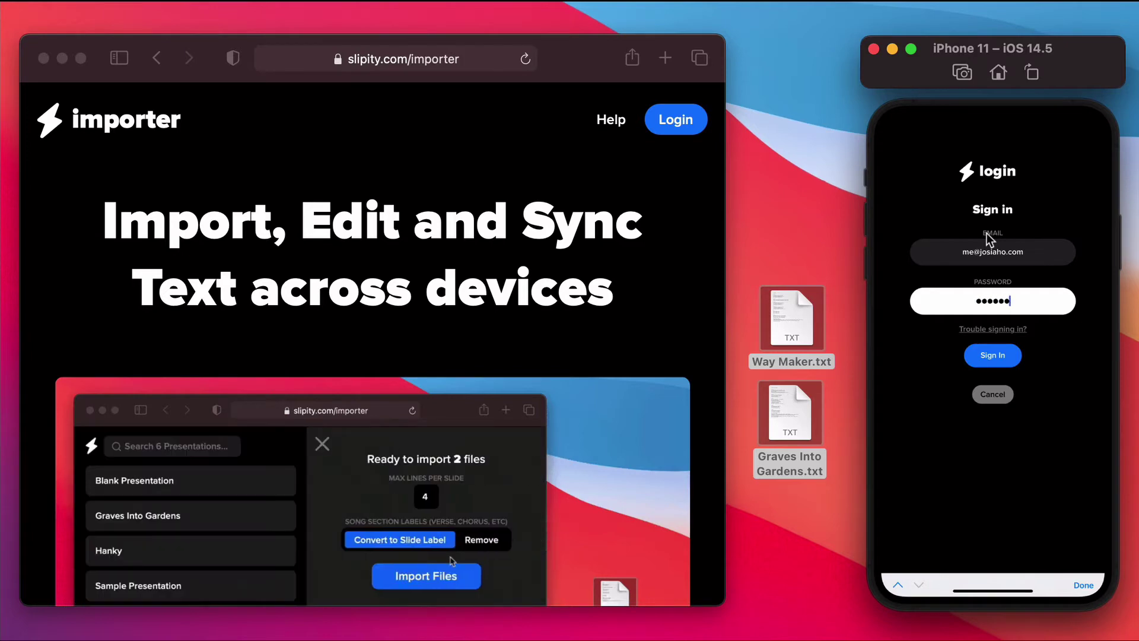
pyautogui.press('Return')
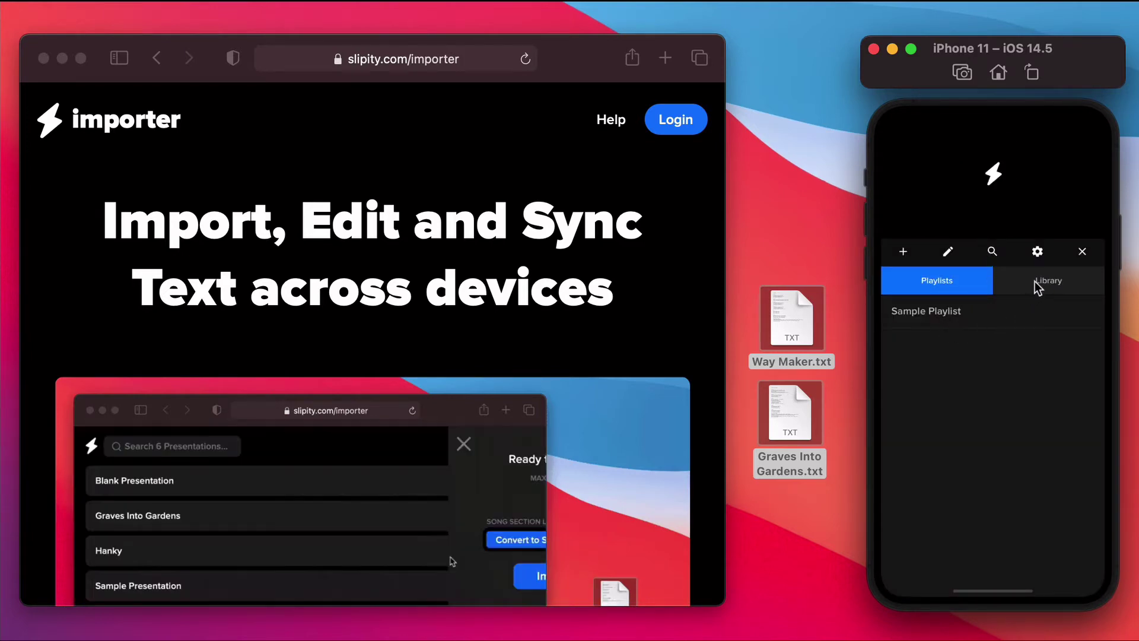
# Step: Show the Library with Blank Presentation and Sample Presentation, and confirm Importer syncing in Settings
pyautogui.click(1035, 281)
pyautogui.click(1037, 251)
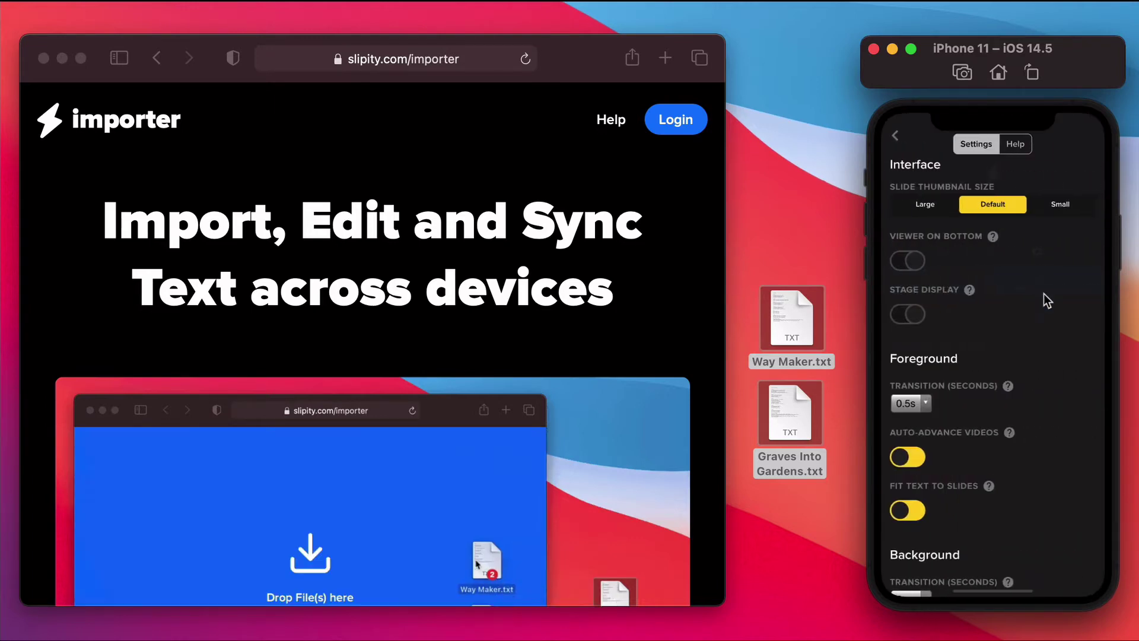
pyautogui.moveTo(1052, 408); pyautogui.dragTo(1062, 187)
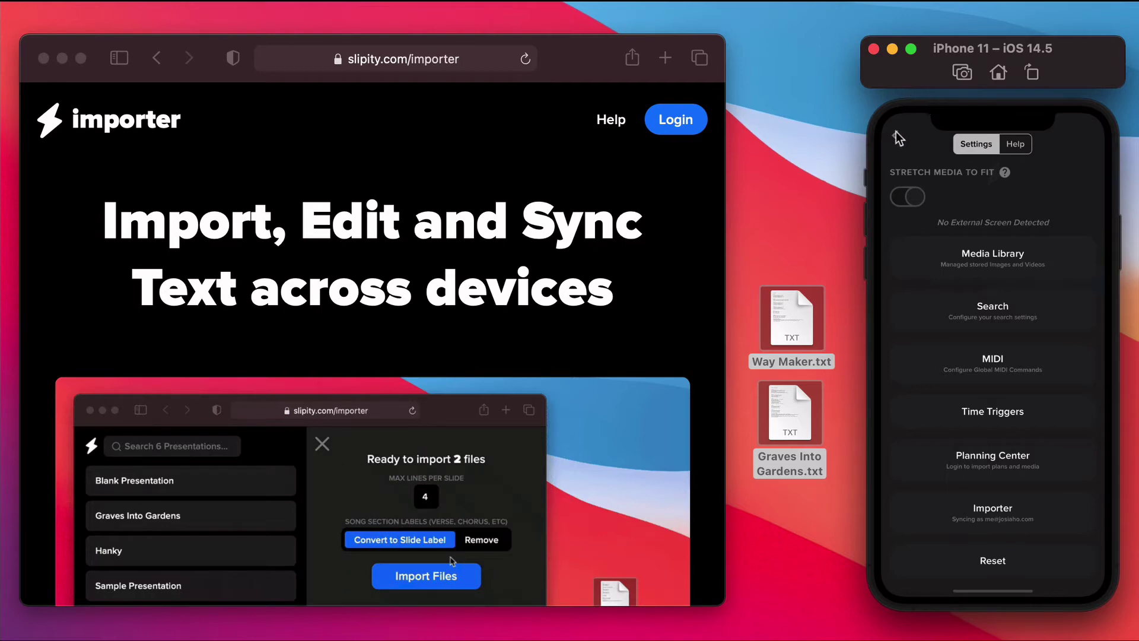
pyautogui.click(894, 137)
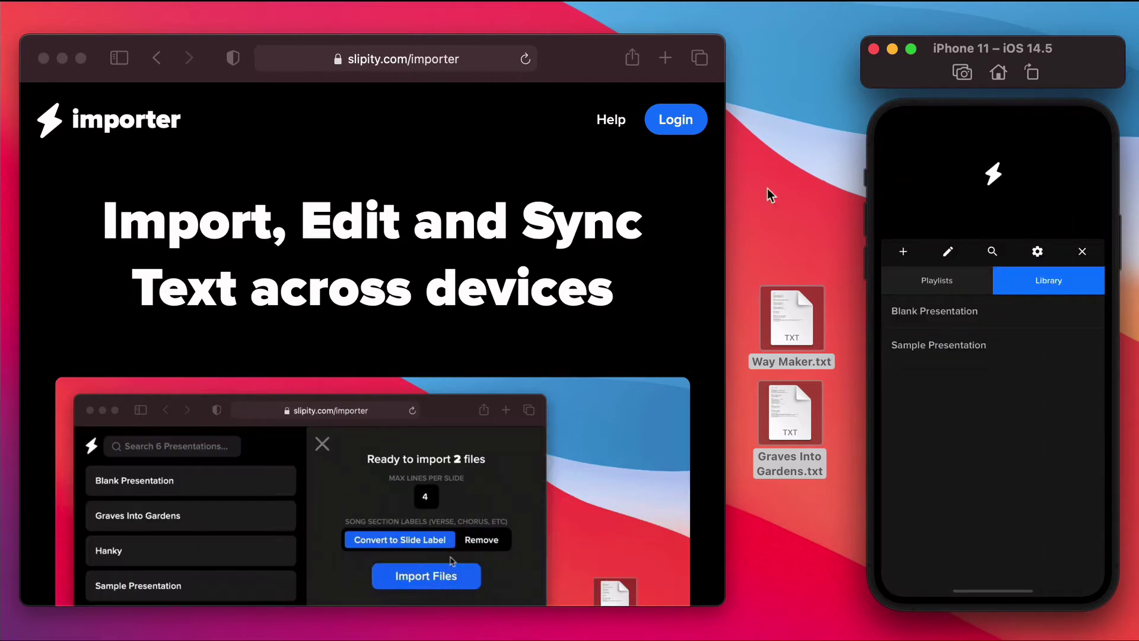
pyautogui.click(685, 123)
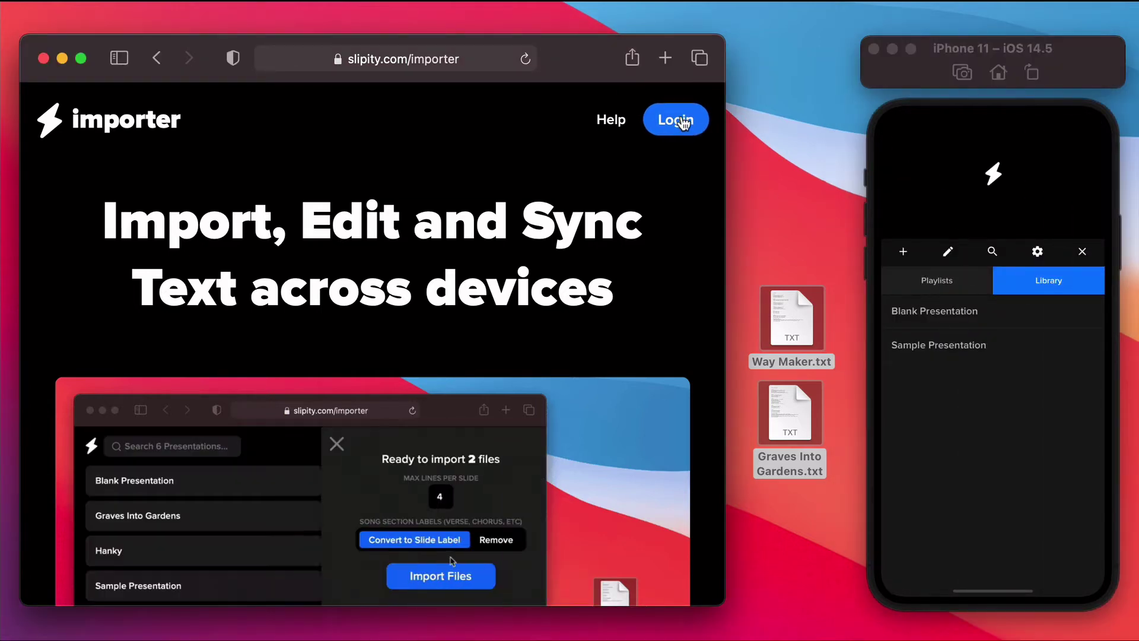
# Step: Sign in to the web importer using the autofilled account e-mail and password
pyautogui.click(359, 319)
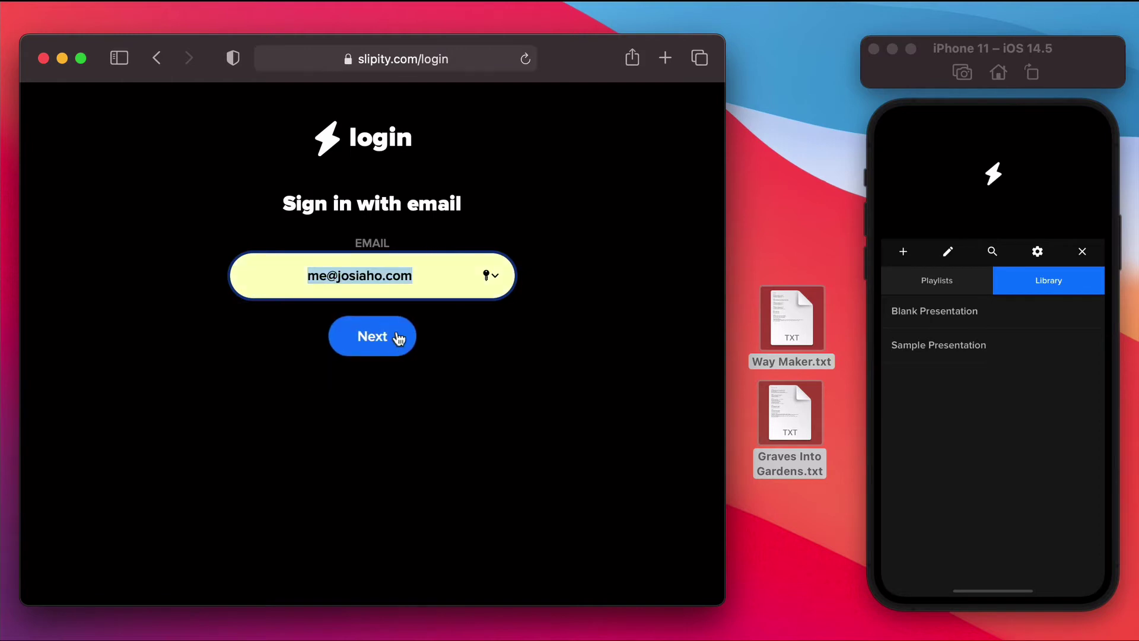
pyautogui.click(398, 338)
pyautogui.click(346, 409)
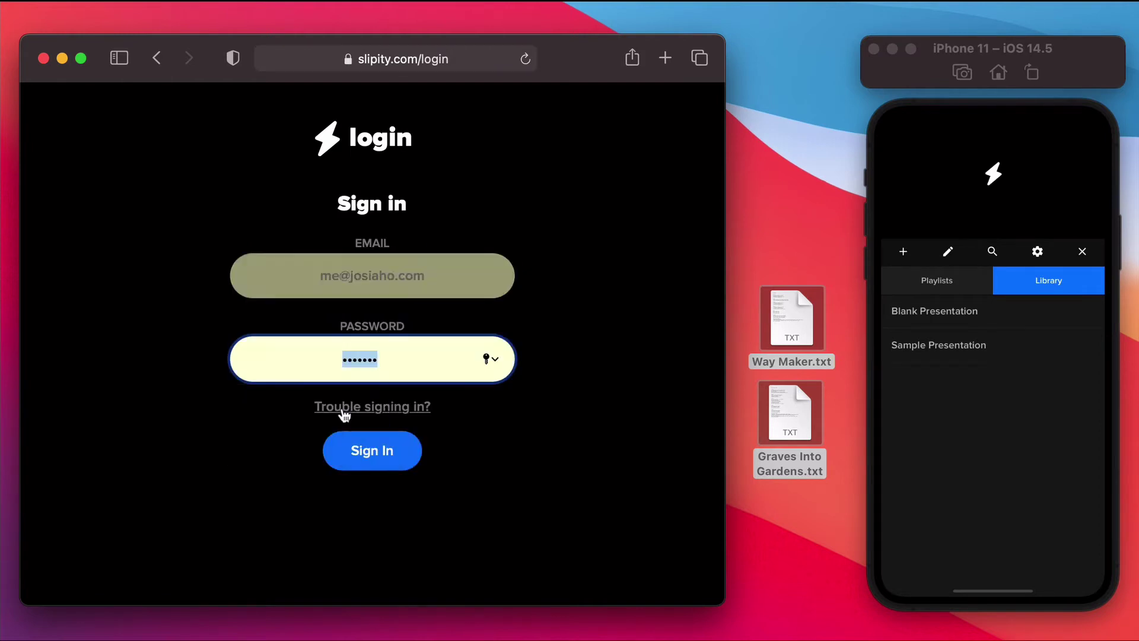
pyautogui.click(370, 447)
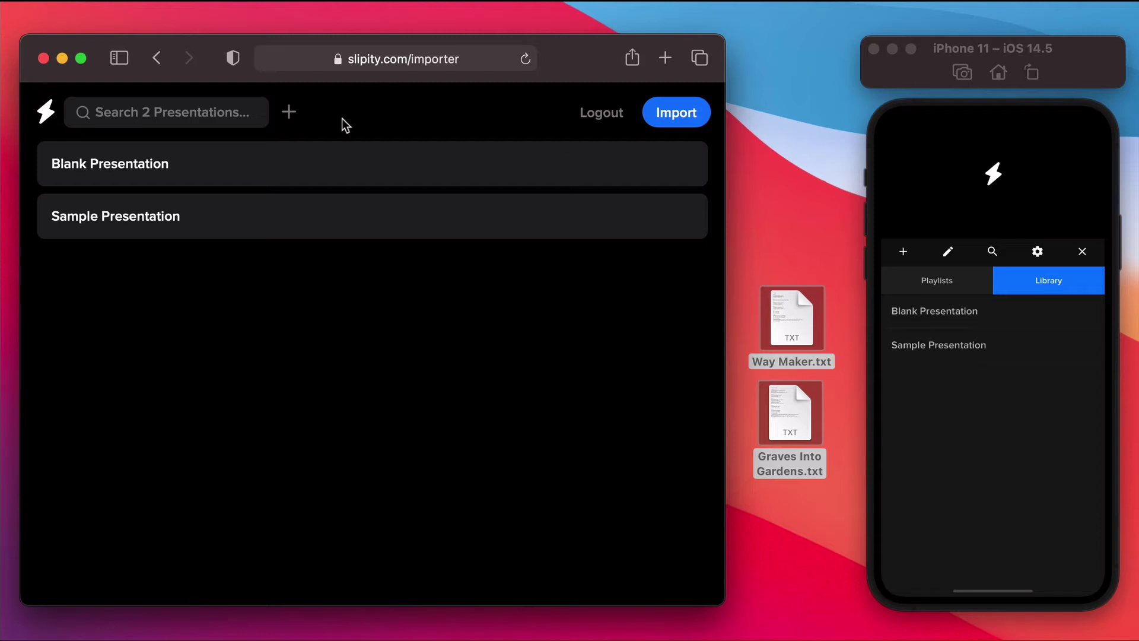
# Step: Rename Blank Presentation to 'Blank pres' and save the title
pyautogui.click(211, 171)
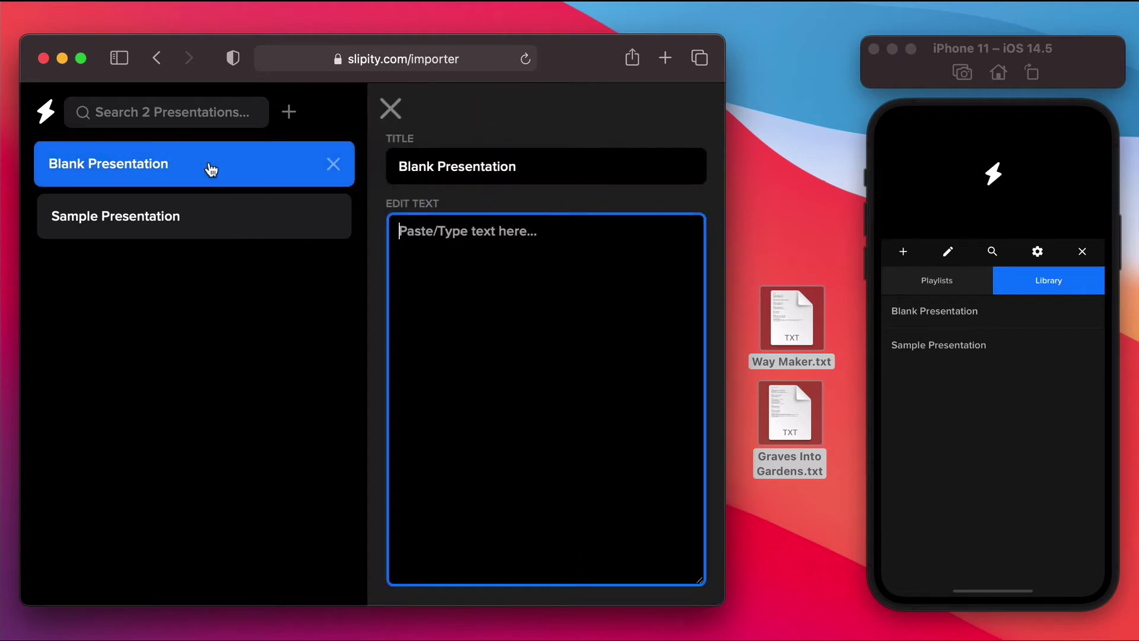
pyautogui.doubleClick(493, 166)
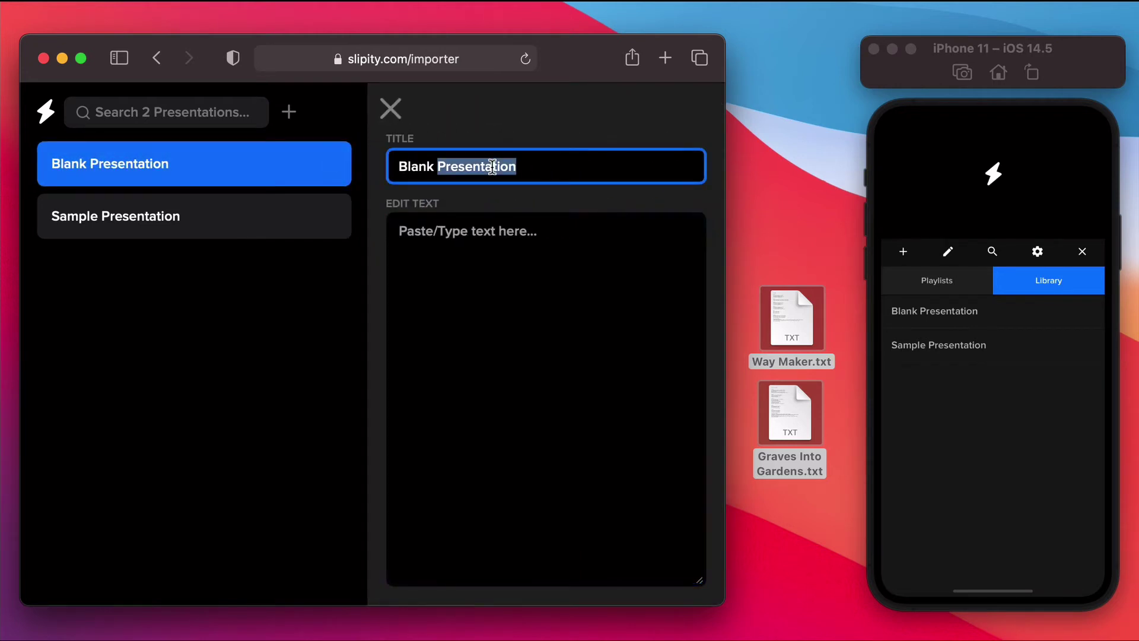
pyautogui.write('pres')
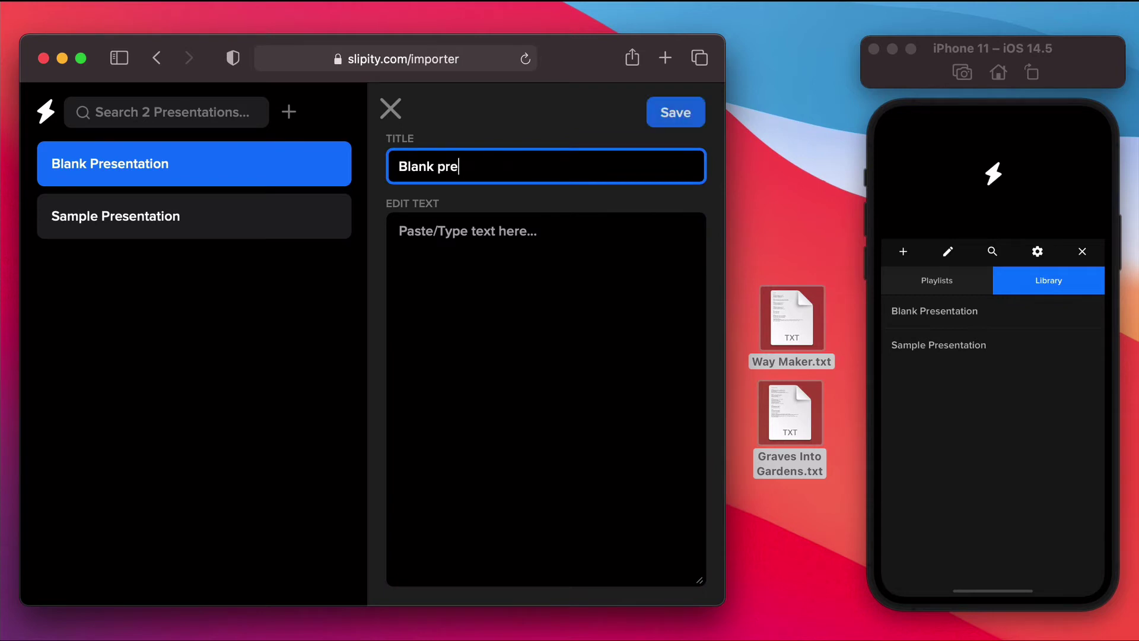
pyautogui.click(667, 115)
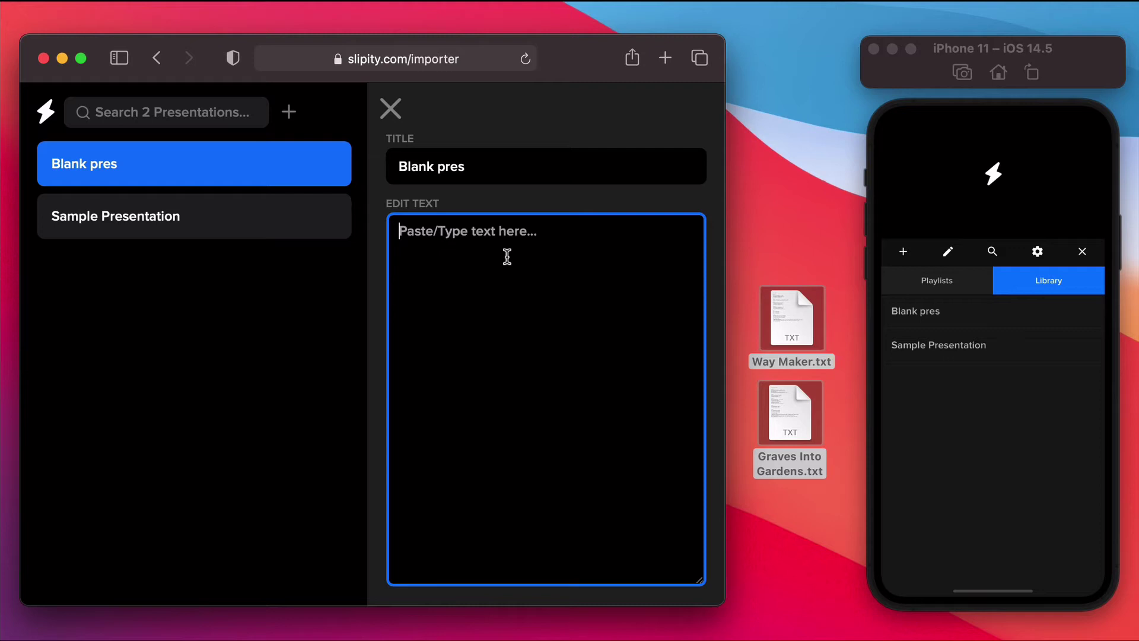
# Step: Save slide text 'create slide `1' and 'creat slide 2' into Blank pres
pyautogui.write('create')
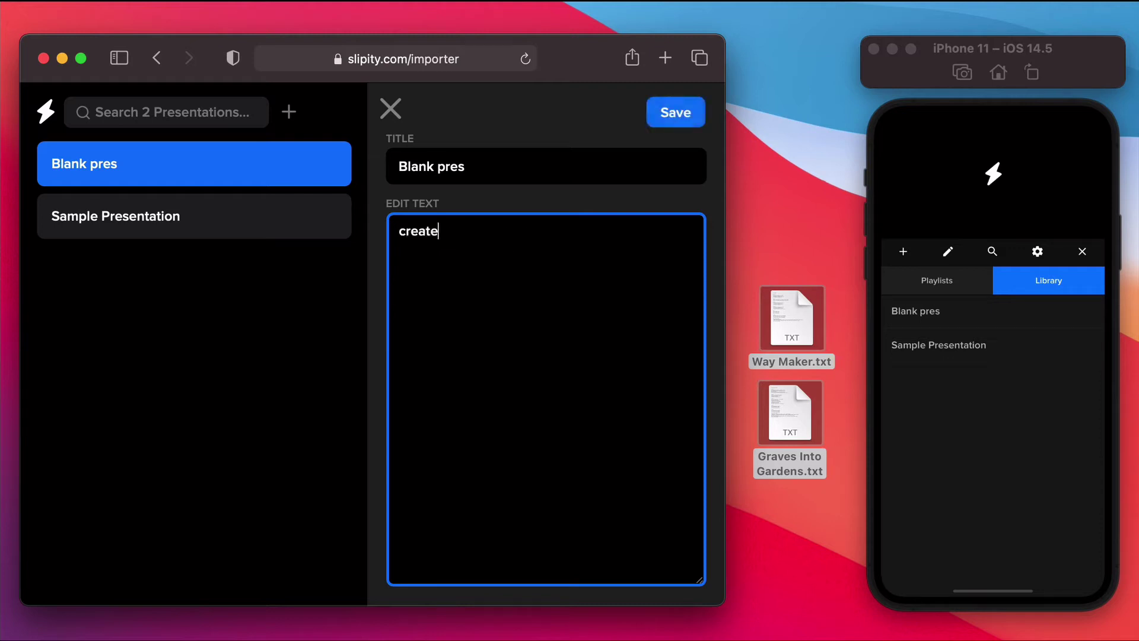
pyautogui.write(' slide `1')
pyautogui.press('Return')
pyautogui.press('Return')
pyautogui.press('Return')
pyautogui.write('creat slide')
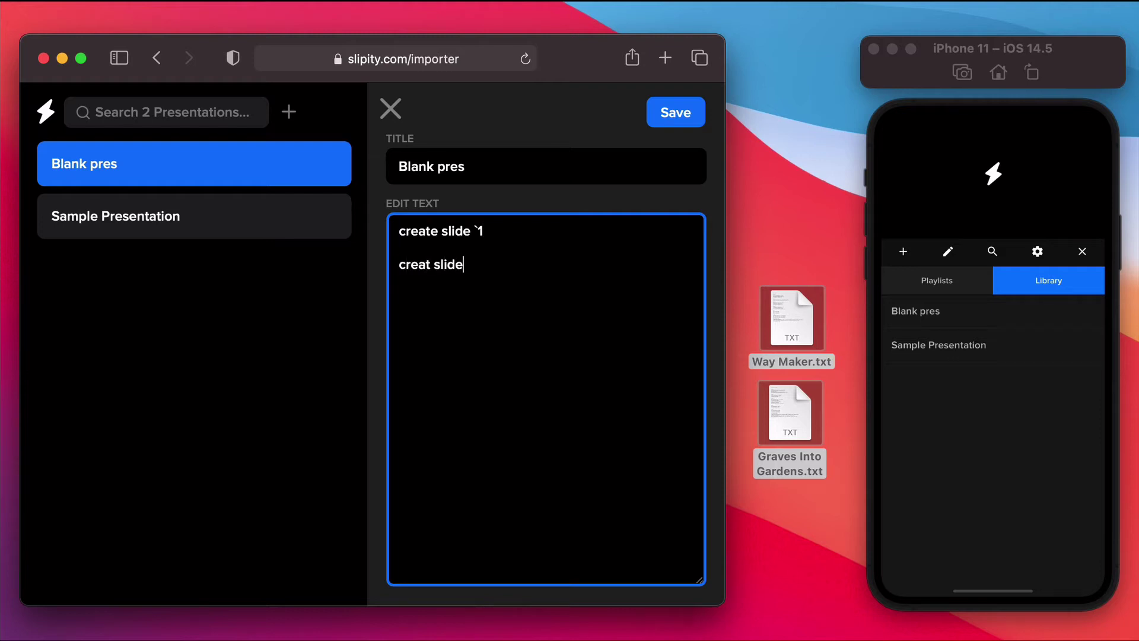
pyautogui.write(' 2')
pyautogui.click(676, 114)
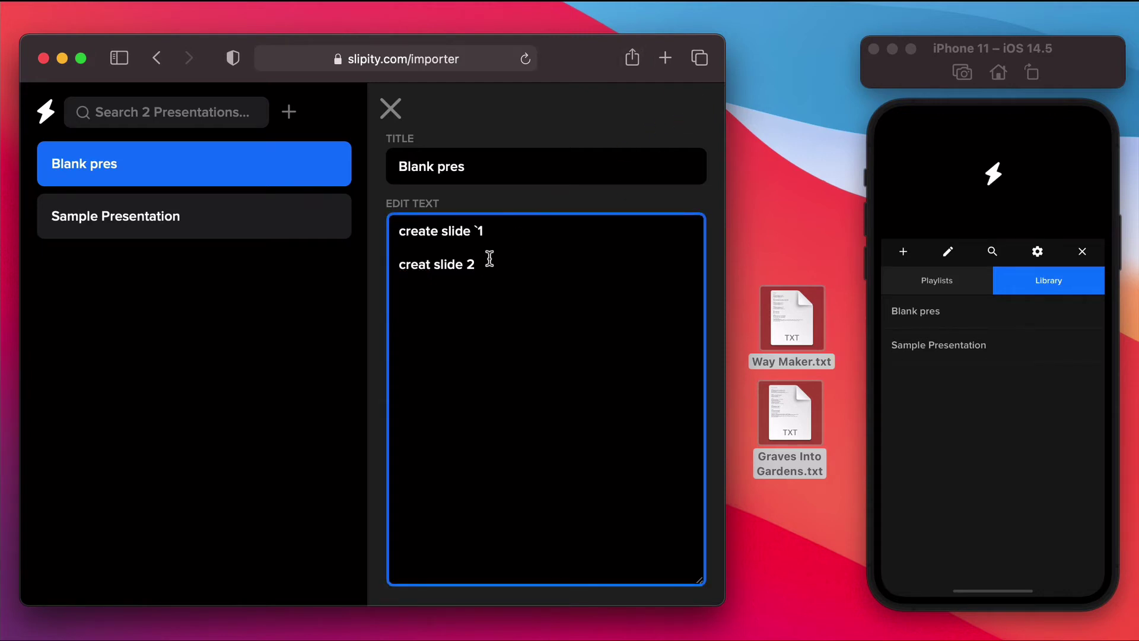
# Step: Delete the 'creat slide 2' slide from Blank pres on the phone
pyautogui.click(929, 311)
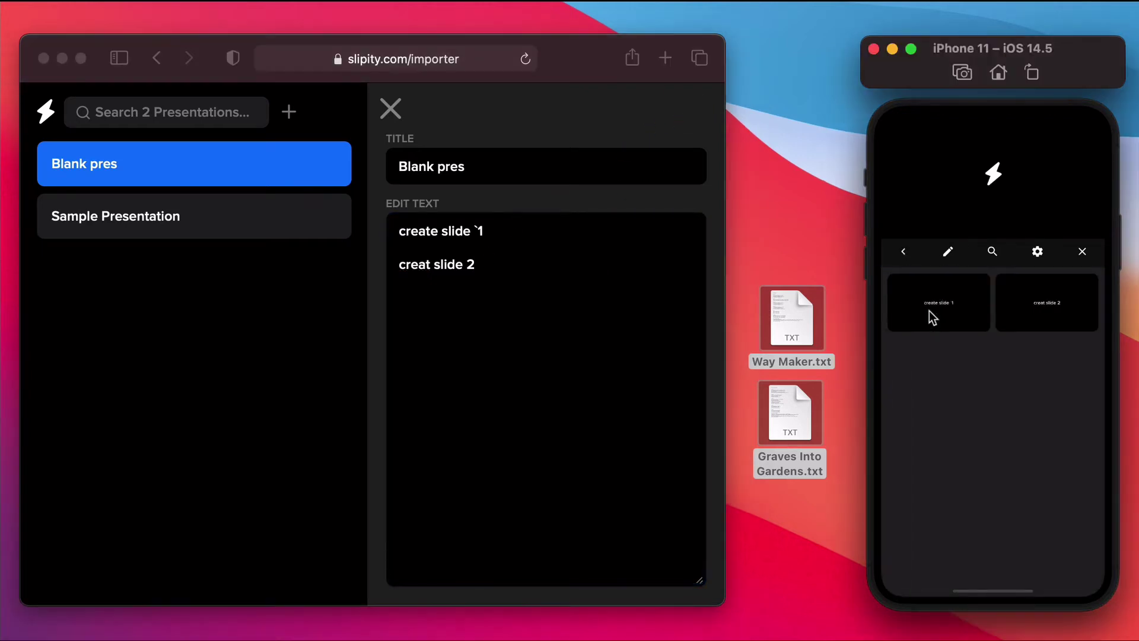
pyautogui.click(958, 301)
pyautogui.click(1070, 298)
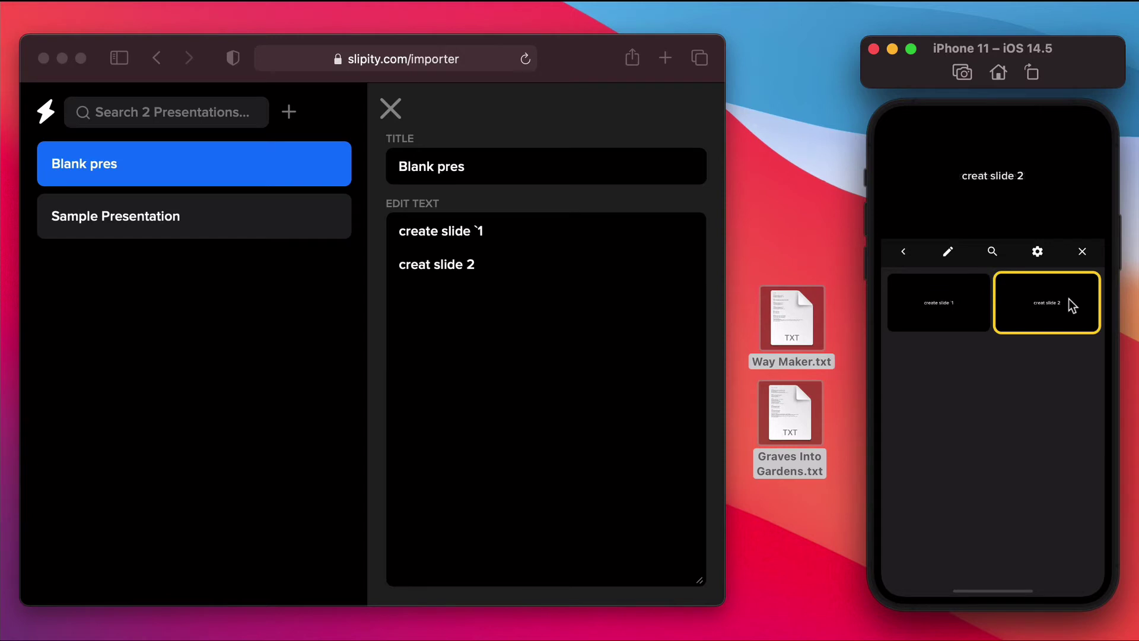
pyautogui.click(1027, 301)
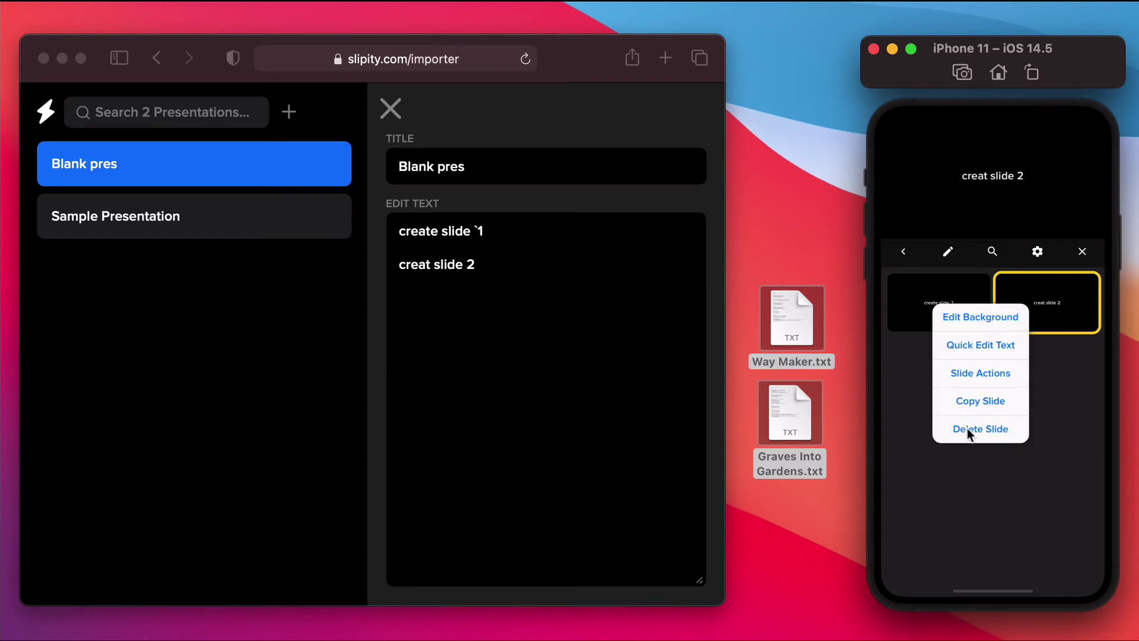
pyautogui.click(967, 428)
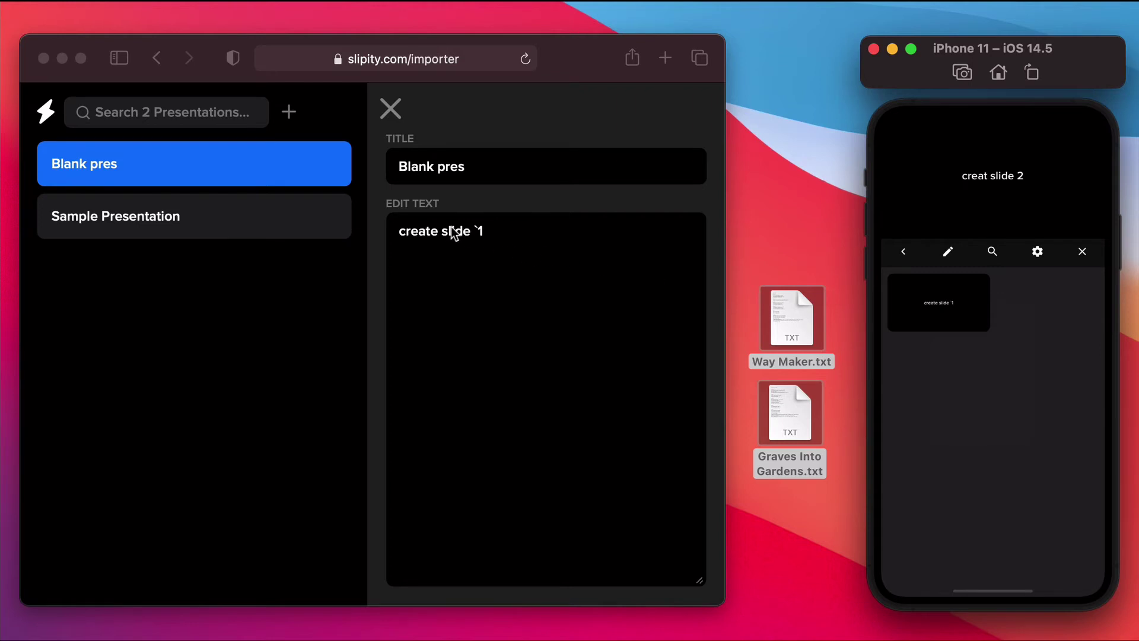
# Step: Return to the phone's library and close the Blank pres web editor
pyautogui.click(903, 252)
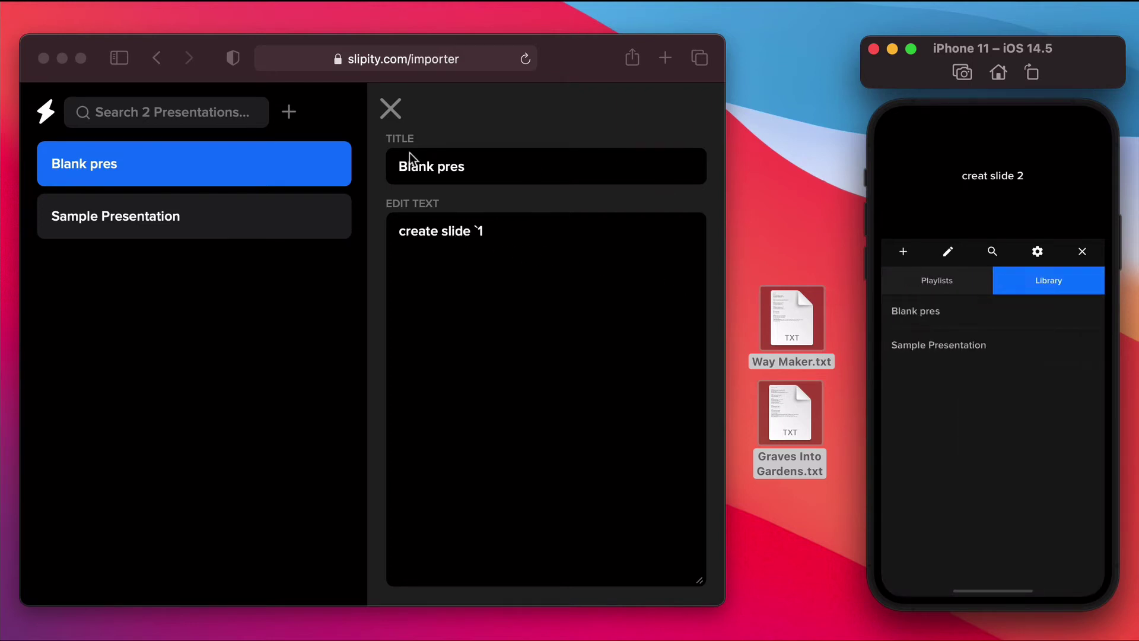
pyautogui.click(397, 98)
pyautogui.click(398, 100)
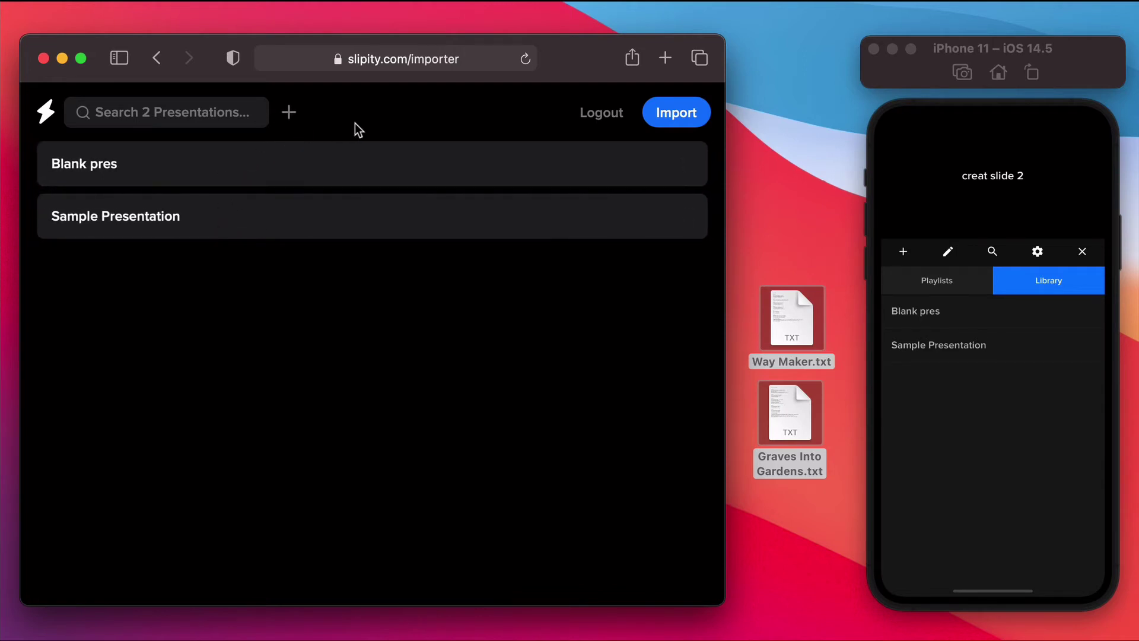
# Step: Create 'New Presentation' in the importer with slides 'Slide 1' and 'Slide 2'
pyautogui.click(290, 117)
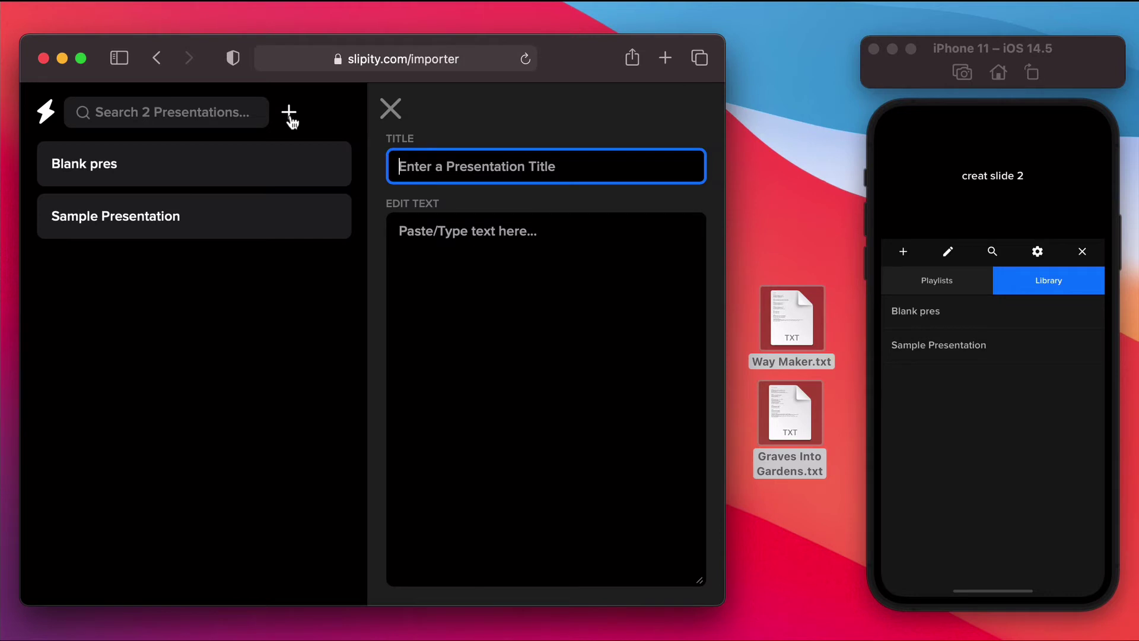
pyautogui.write('New Pre')
pyautogui.press('BackSpace')
pyautogui.press('BackSpace')
pyautogui.press('BackSpace')
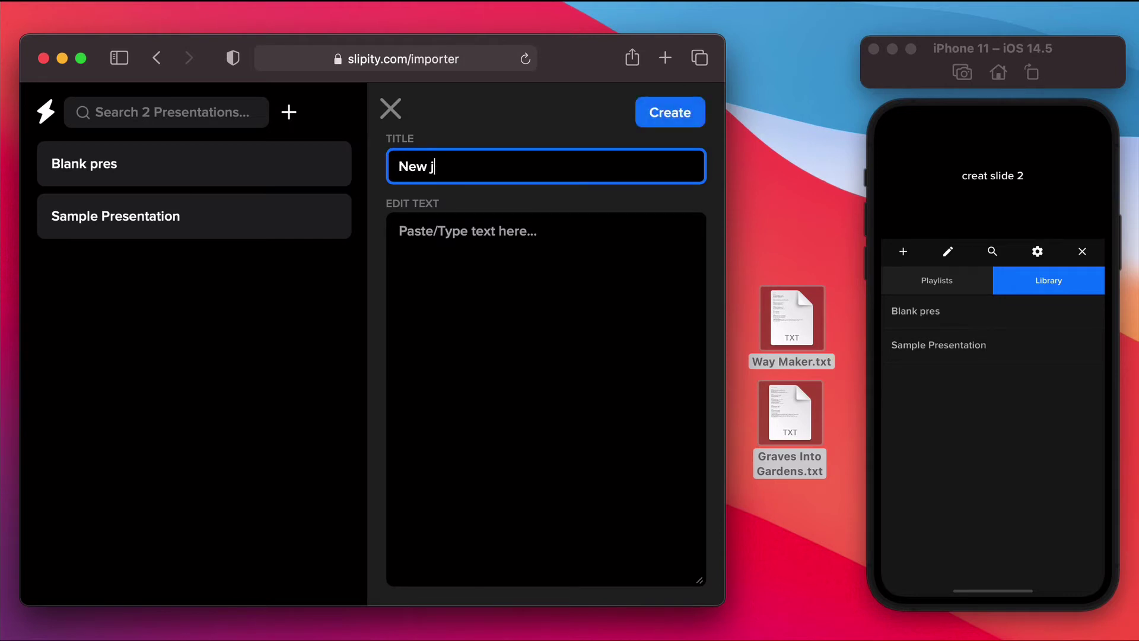
pyautogui.write('Presentation')
pyautogui.click(399, 231)
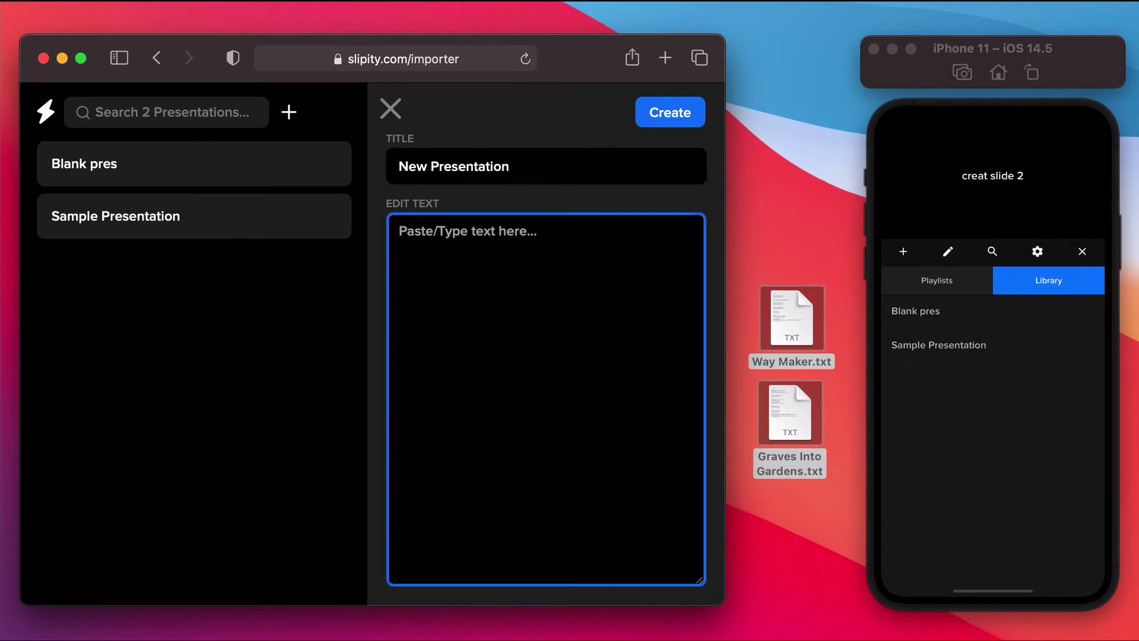
pyautogui.write('Slide 1')
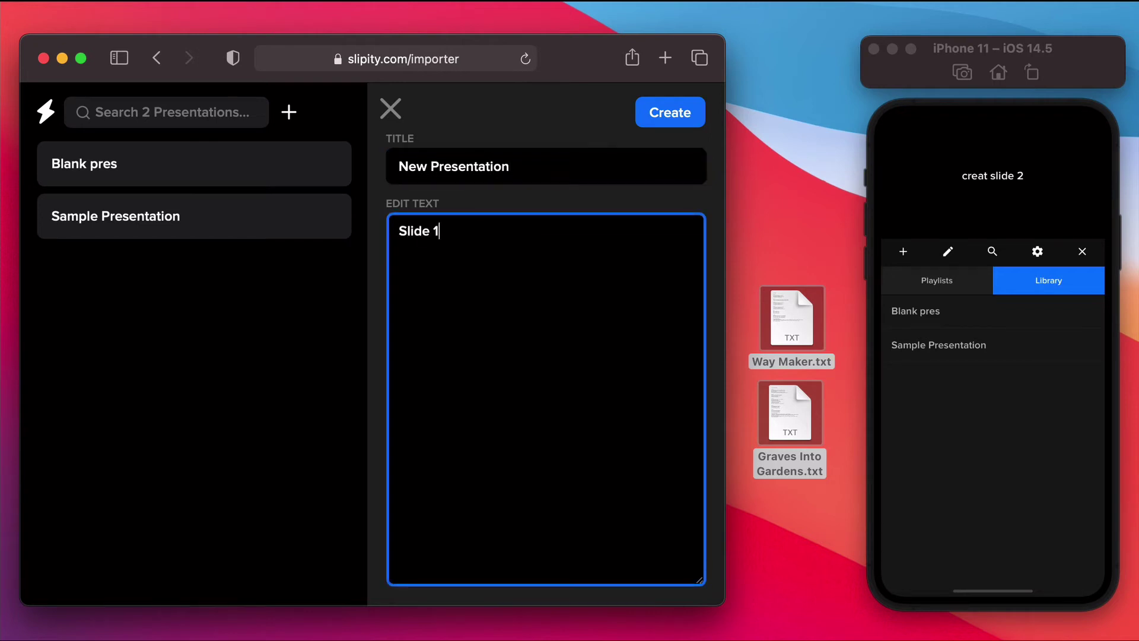
pyautogui.press('Return')
pyautogui.press('Return')
pyautogui.write('Slide 2')
pyautogui.click(673, 114)
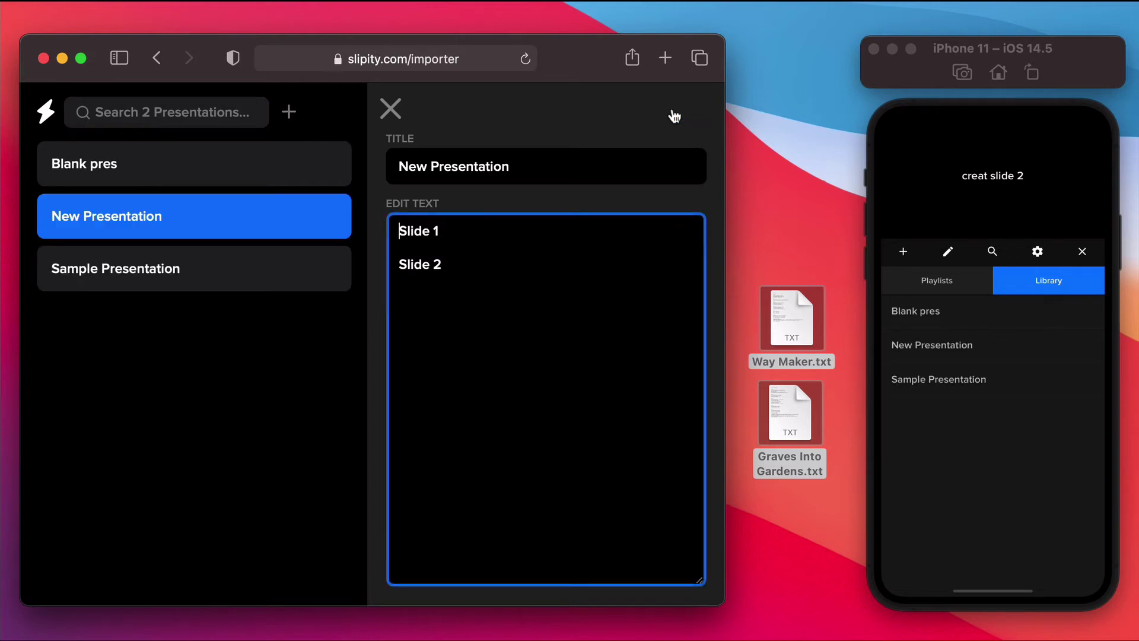
# Step: Check New Presentation on the phone, close its web editor, and select both song files
pyautogui.click(945, 347)
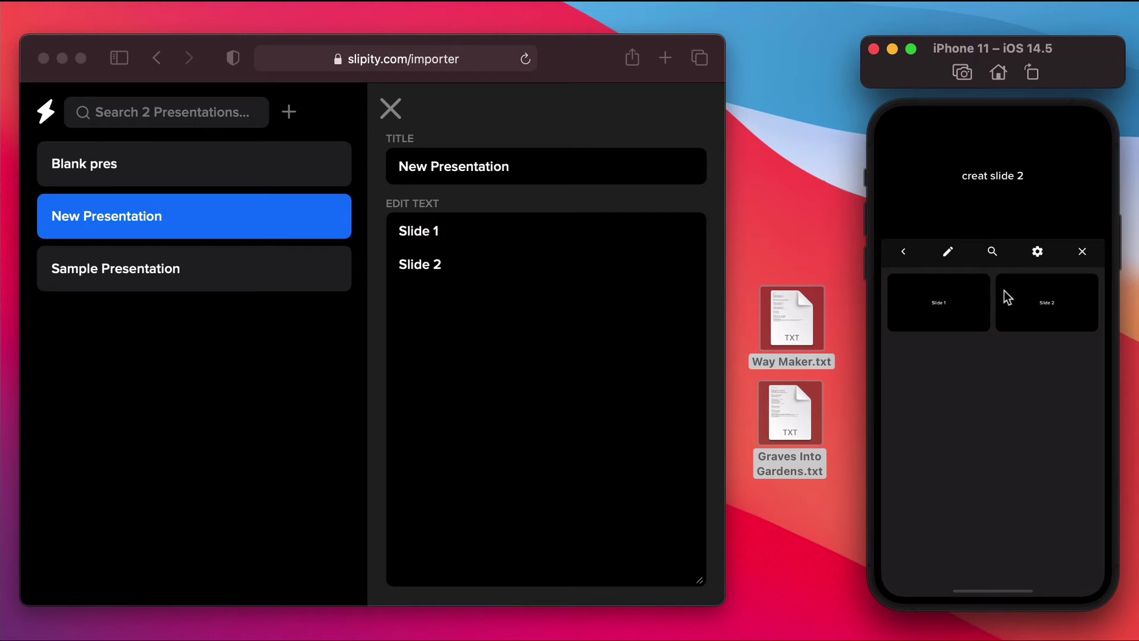
pyautogui.click(900, 252)
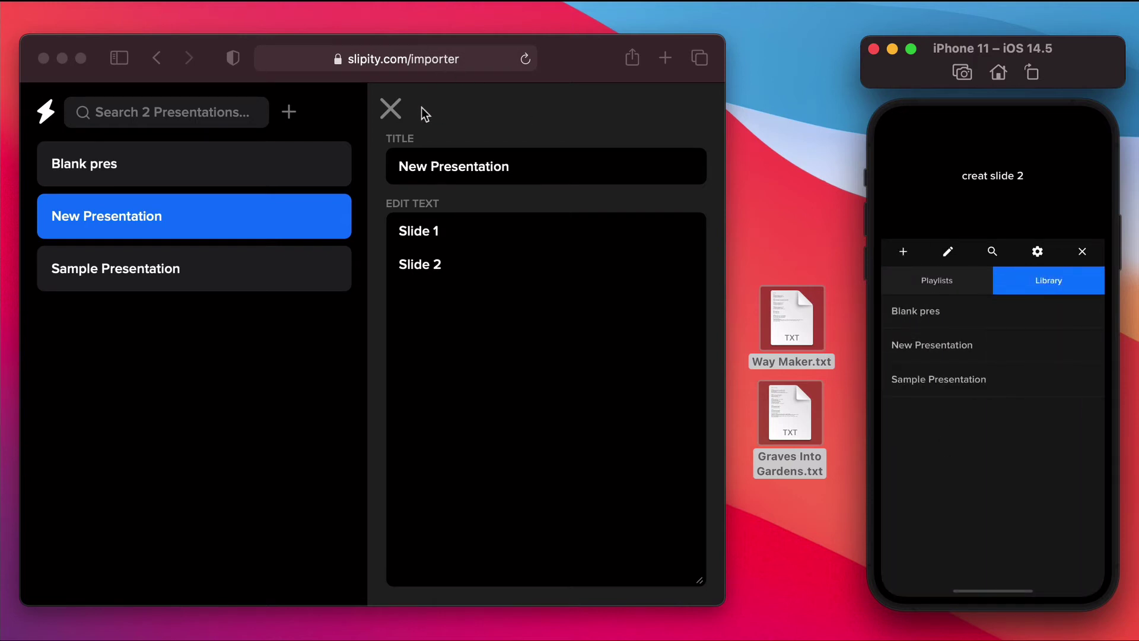
pyautogui.click(393, 108)
pyautogui.click(393, 108)
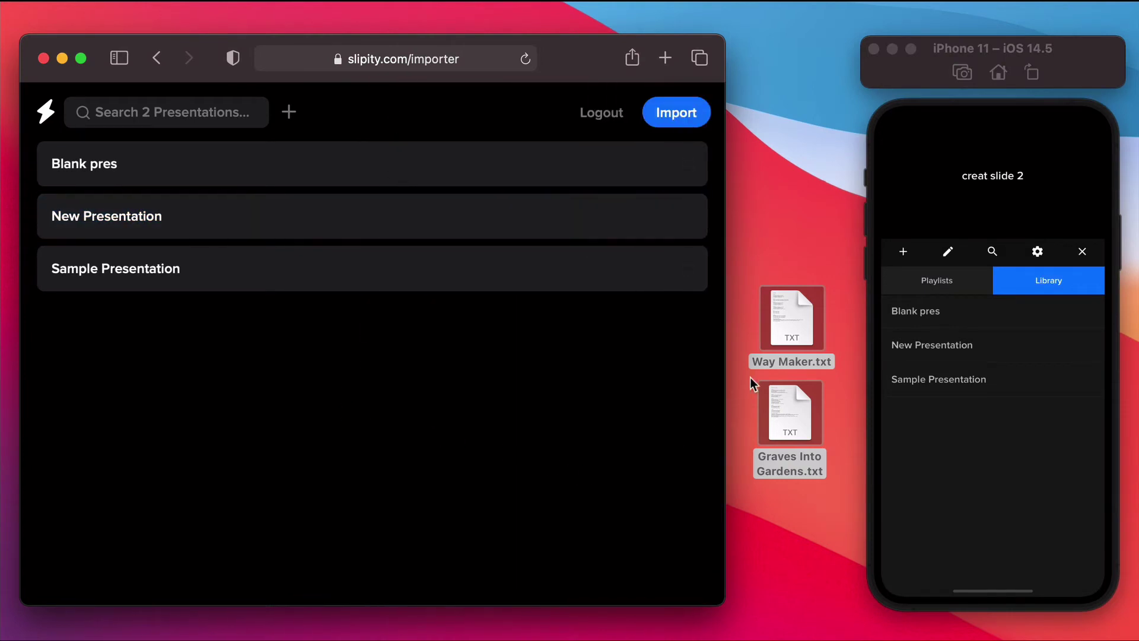
pyautogui.click(779, 241)
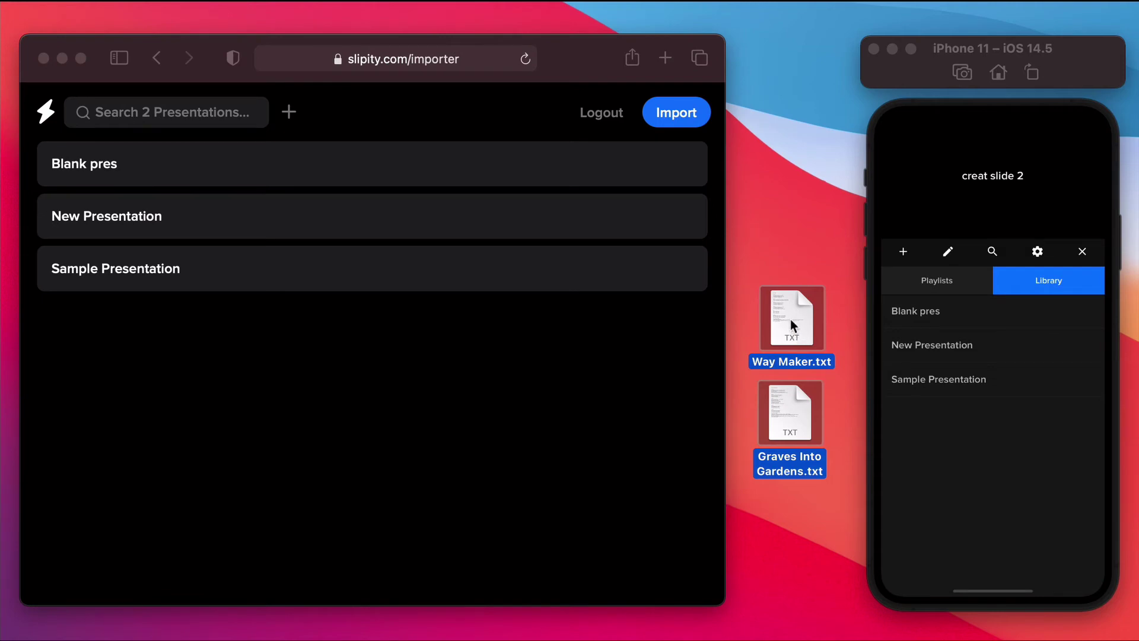
# Step: Drop the Way Maker and Graves Into Gardens files into the importer, keeping 4 lines per slide
pyautogui.moveTo(790, 319); pyautogui.dragTo(443, 304)
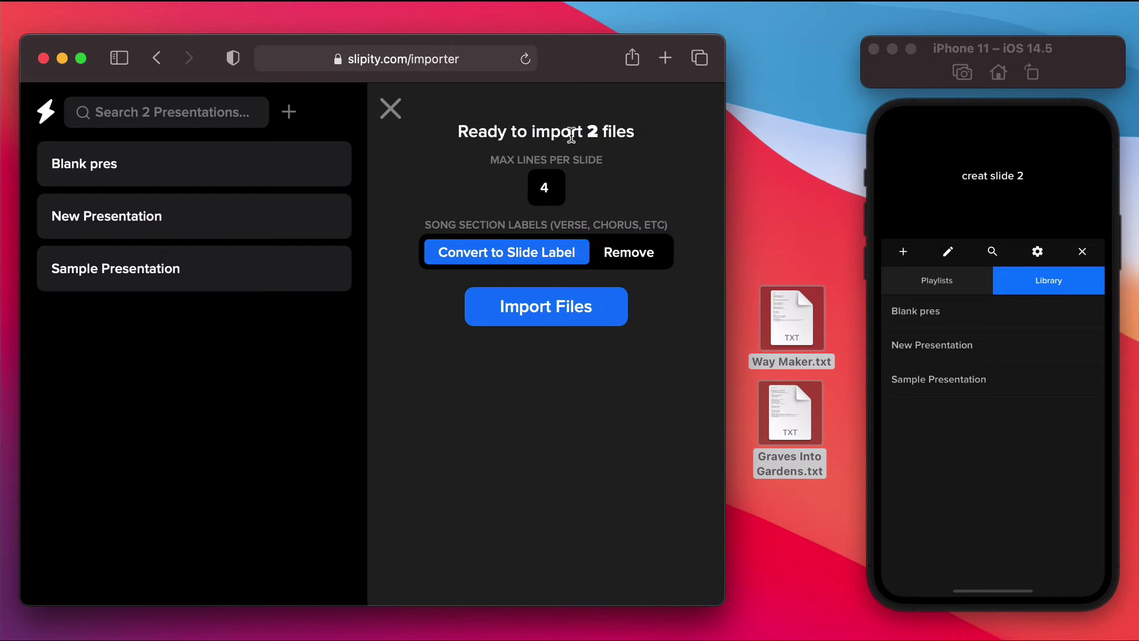
pyautogui.click(554, 187)
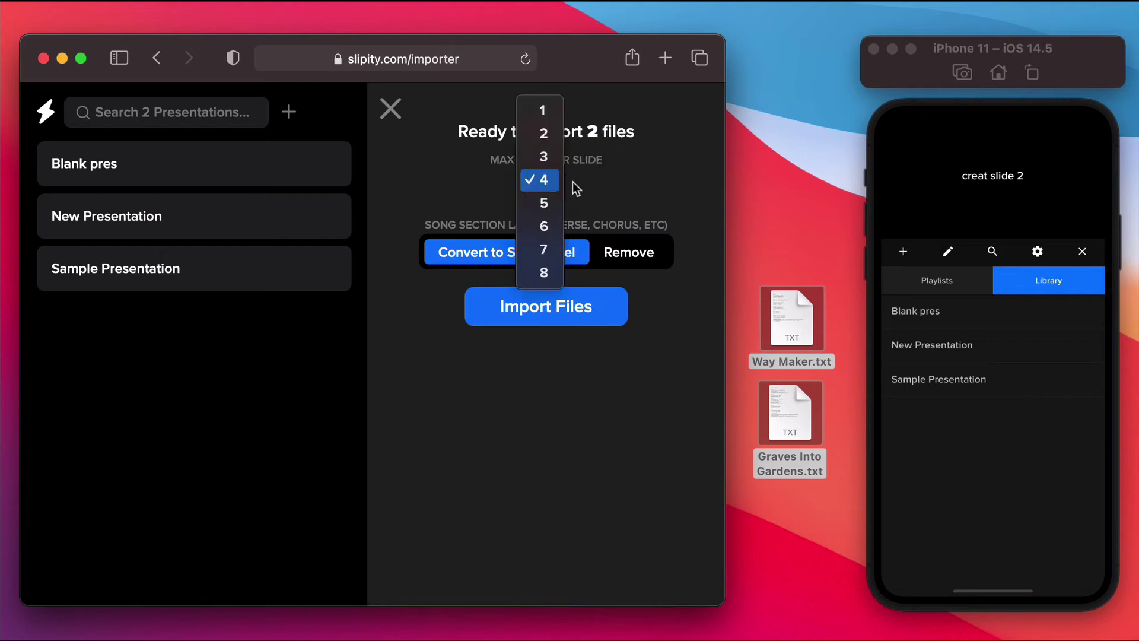
pyautogui.click(594, 179)
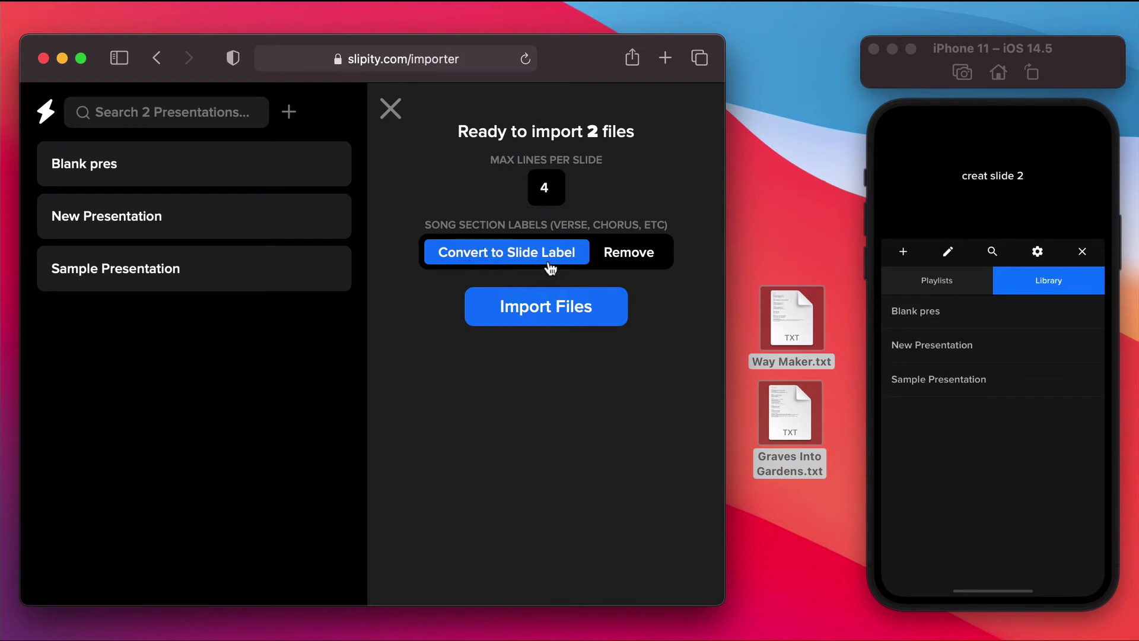
pyautogui.click(788, 259)
pyautogui.click(792, 309)
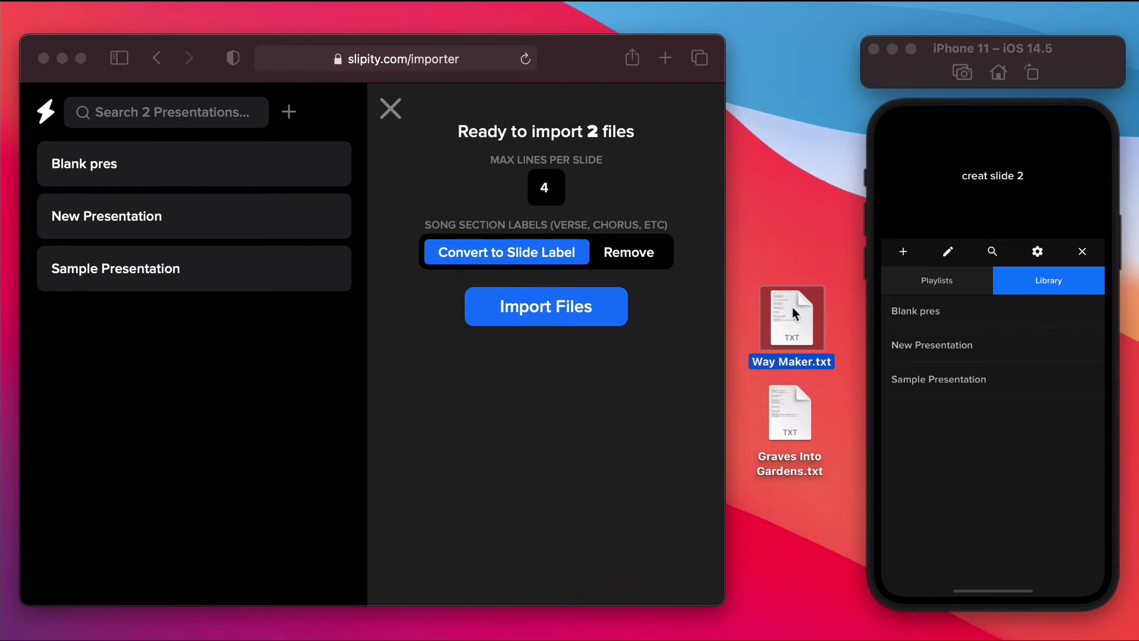
# Step: Preview Way Maker.txt, then import both songs with section labels converted to slide labels
pyautogui.press('space')
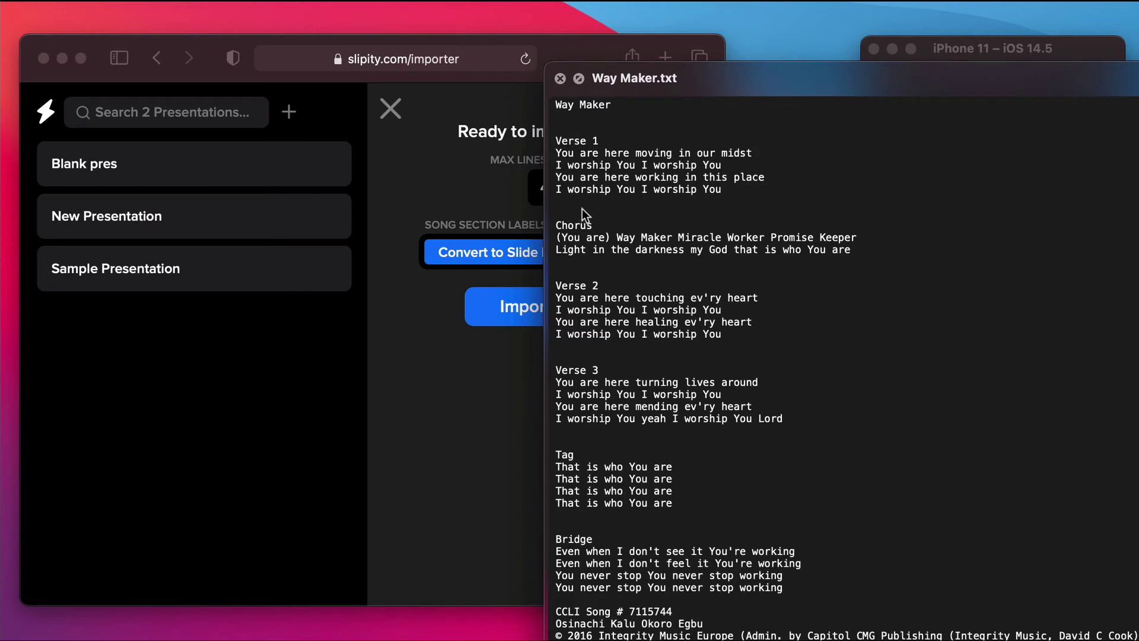
pyautogui.click(561, 79)
pyautogui.click(629, 252)
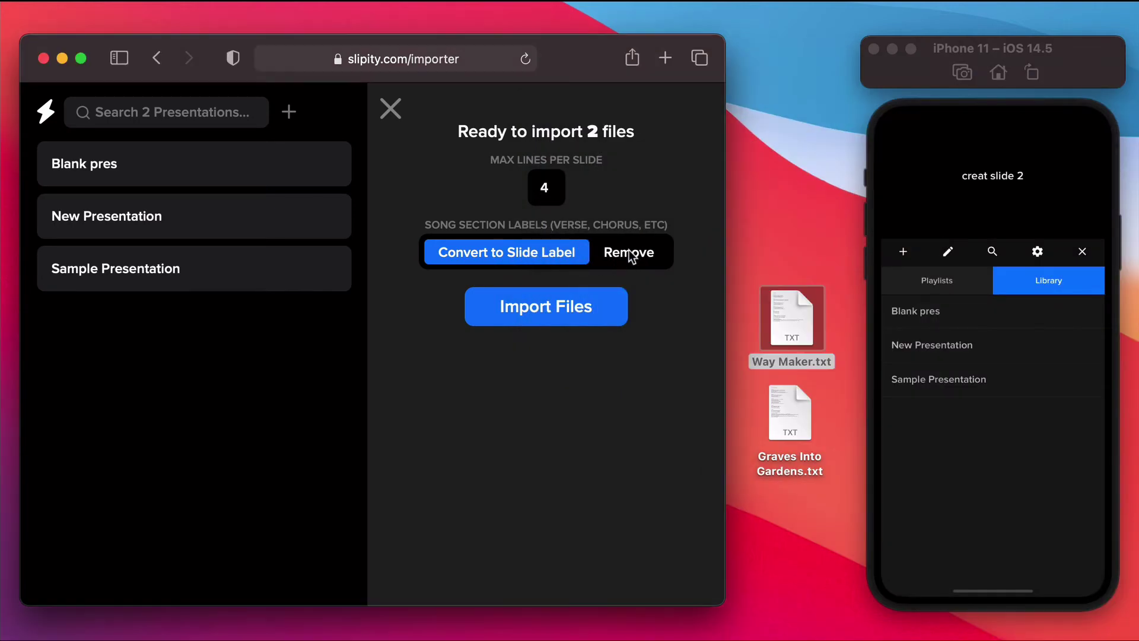
pyautogui.click(629, 251)
pyautogui.click(513, 255)
pyautogui.click(527, 308)
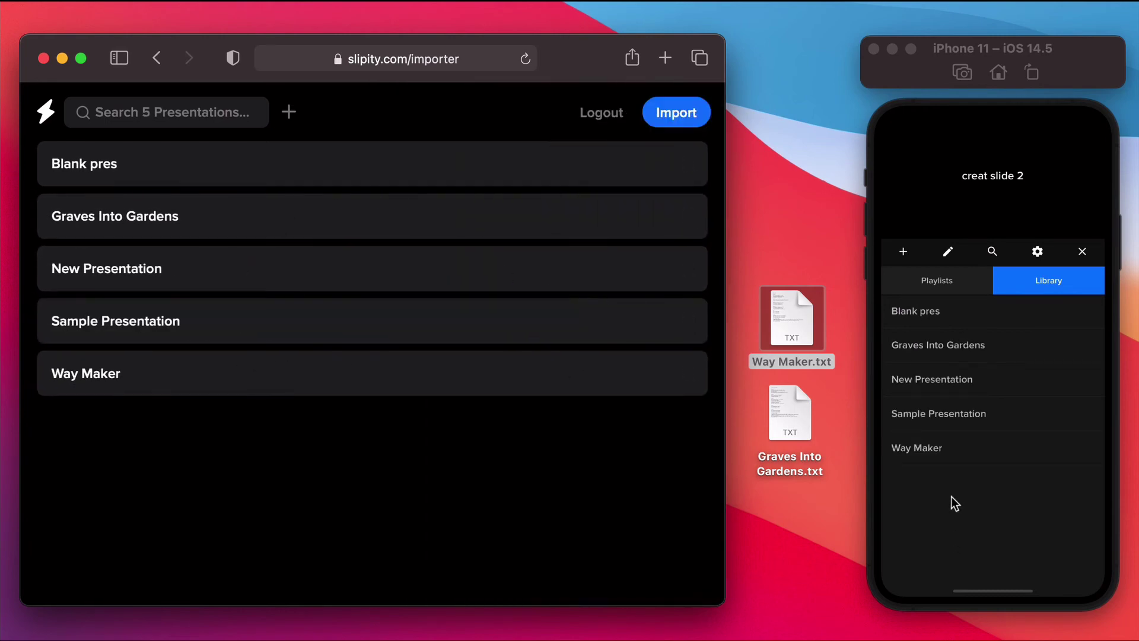
# Step: Change the Way Maker Verse 1 slide's label colour to magenta on the phone
pyautogui.click(942, 447)
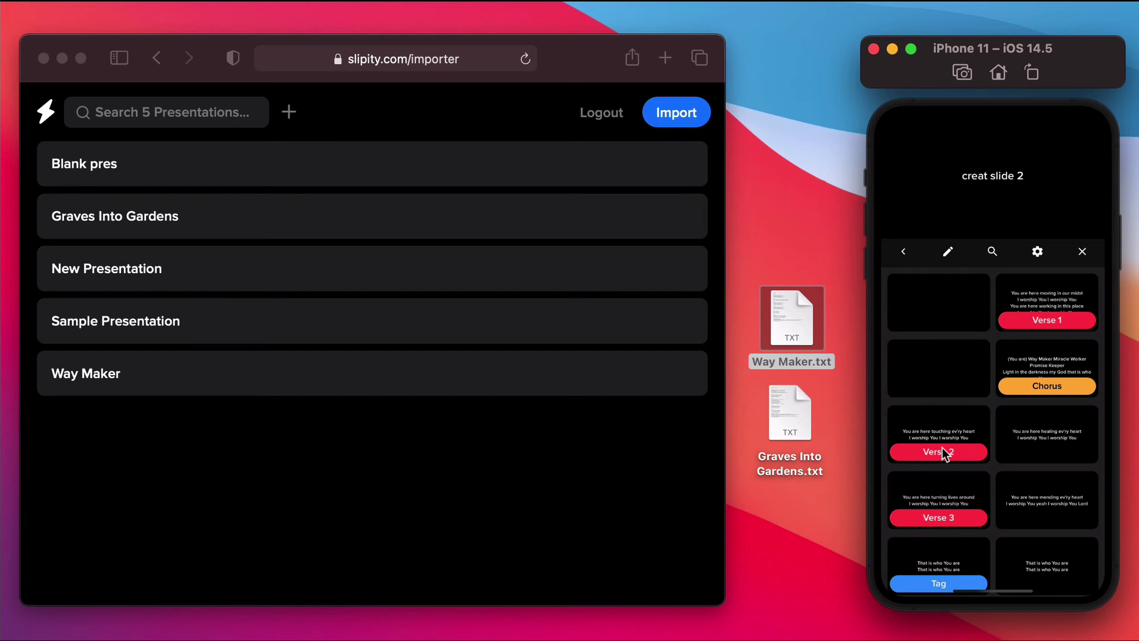
pyautogui.click(1041, 300)
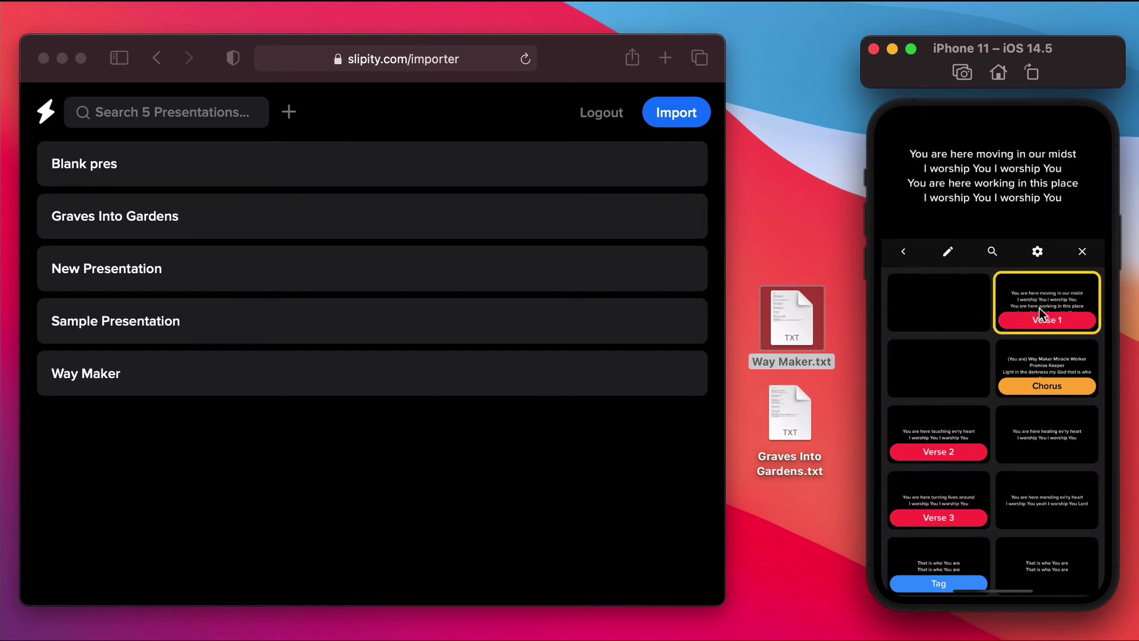
pyautogui.click(1039, 308)
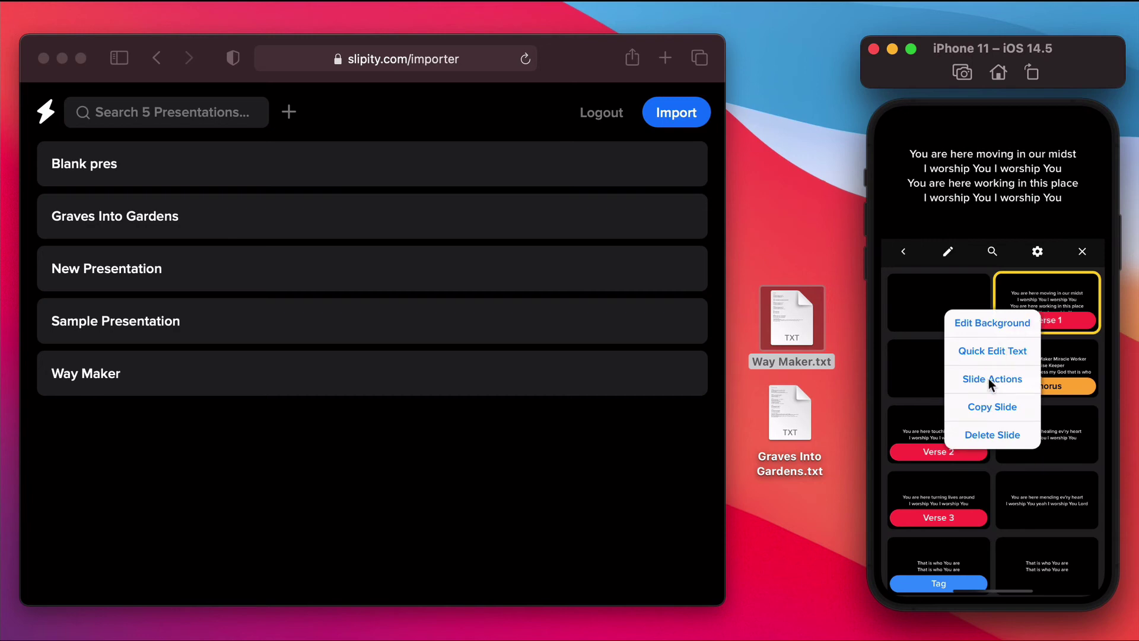
pyautogui.click(988, 378)
pyautogui.click(1050, 176)
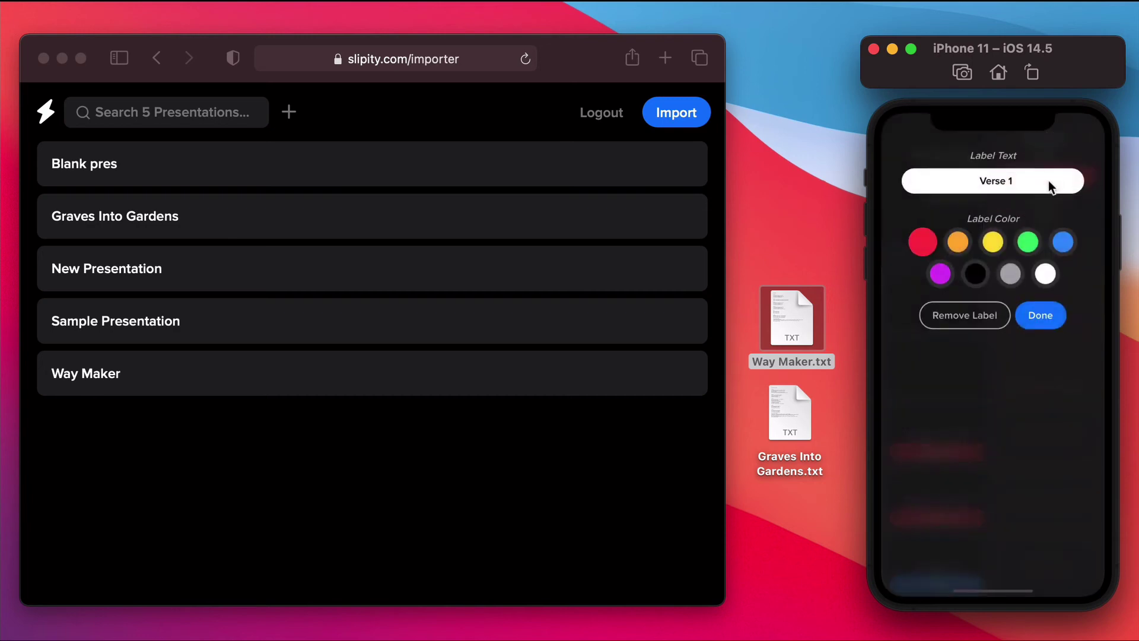
pyautogui.click(937, 277)
pyautogui.click(1049, 315)
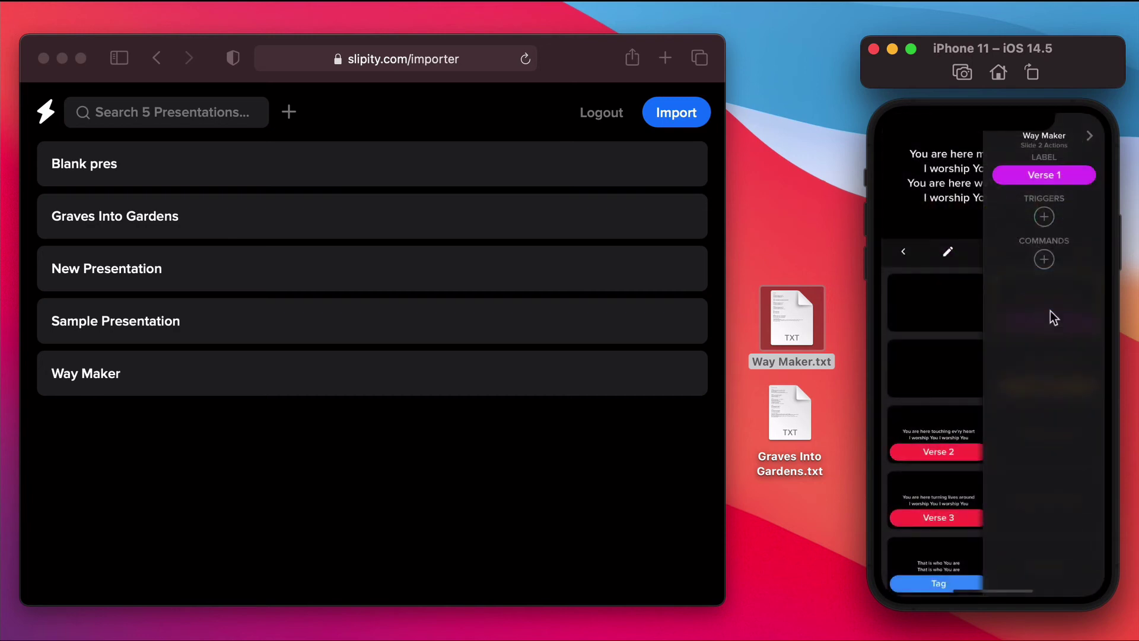
pyautogui.click(938, 338)
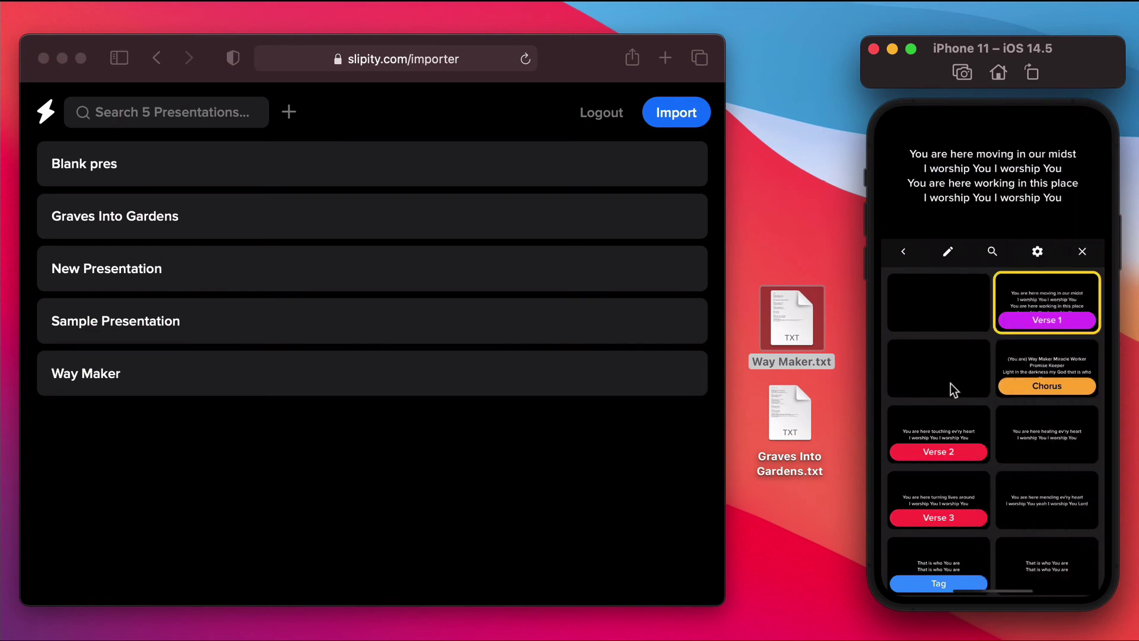
# Step: Select the Chorus and Verse 2 slides, then open Way Maker in the web importer
pyautogui.click(1031, 390)
pyautogui.click(949, 413)
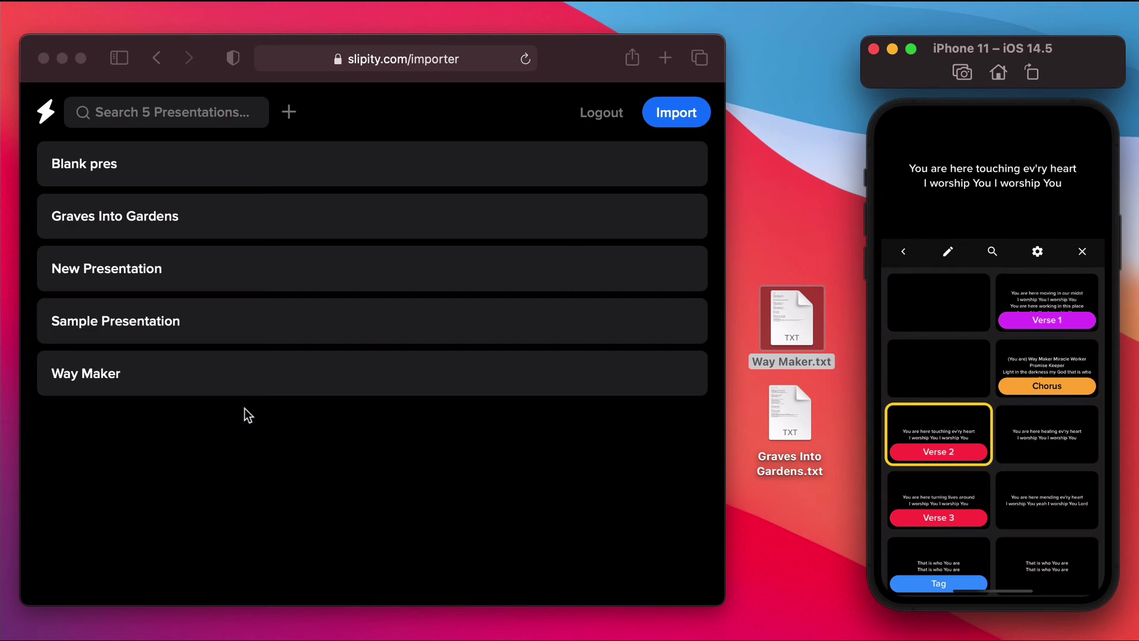
pyautogui.click(177, 433)
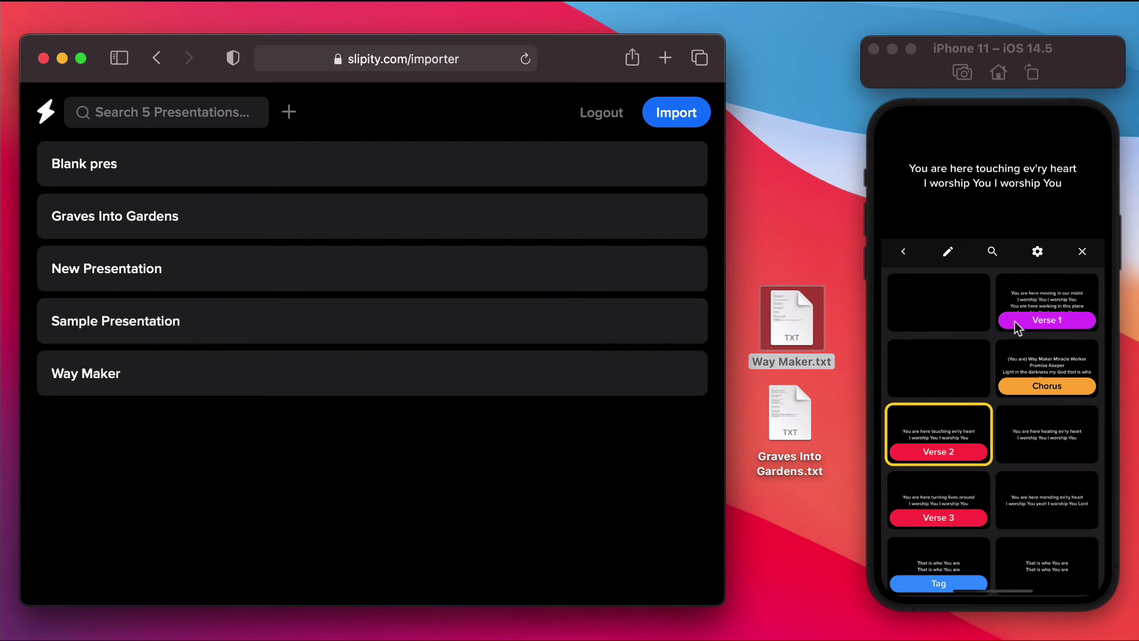
pyautogui.click(229, 372)
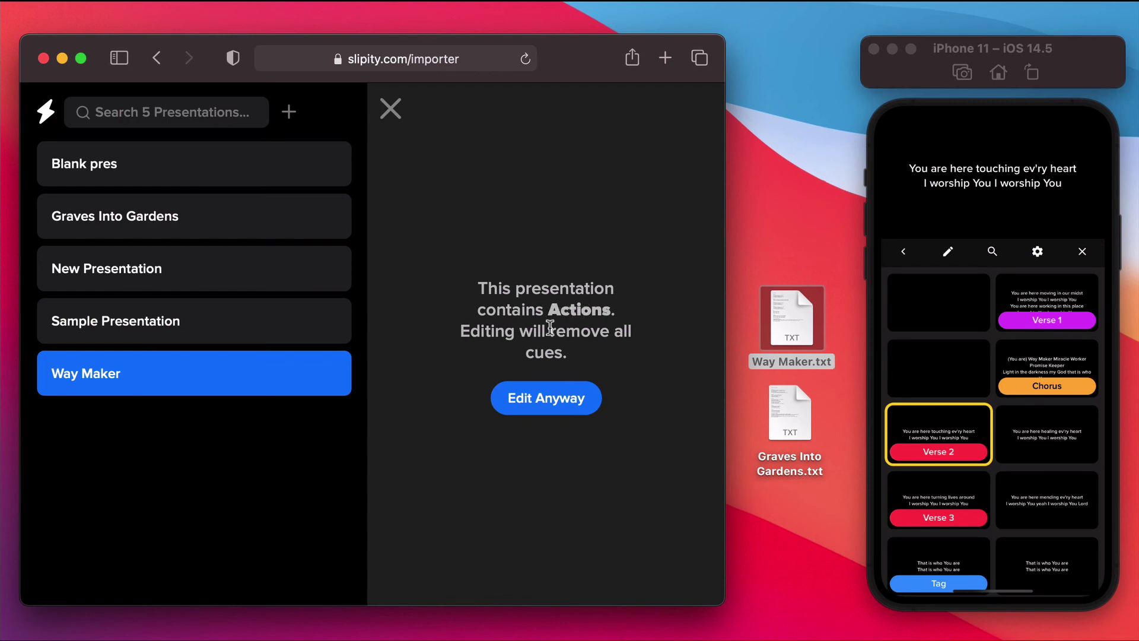
# Step: Edit Way Maker despite the warning, splitting the opening verse after its second line, and save
pyautogui.click(546, 397)
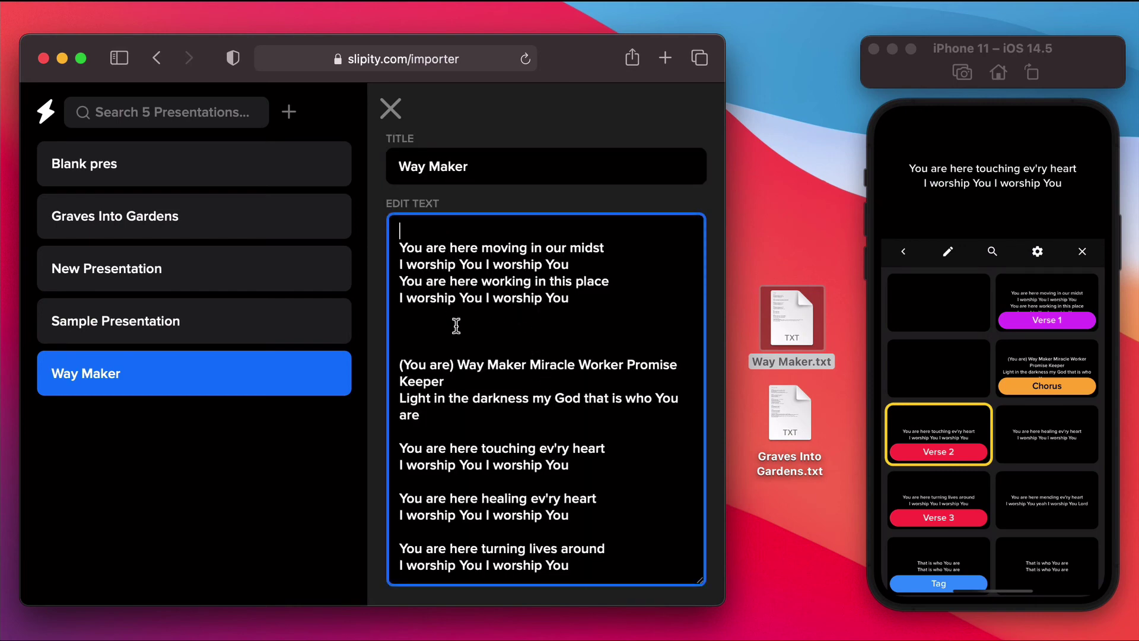
pyautogui.click(595, 265)
pyautogui.press('Return')
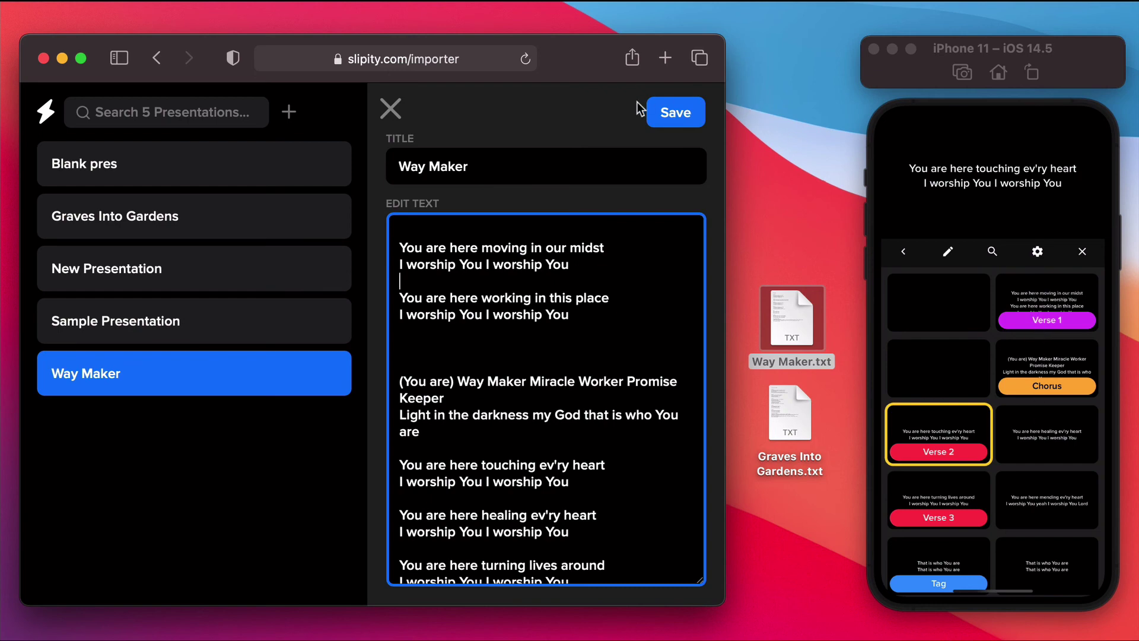
pyautogui.click(667, 114)
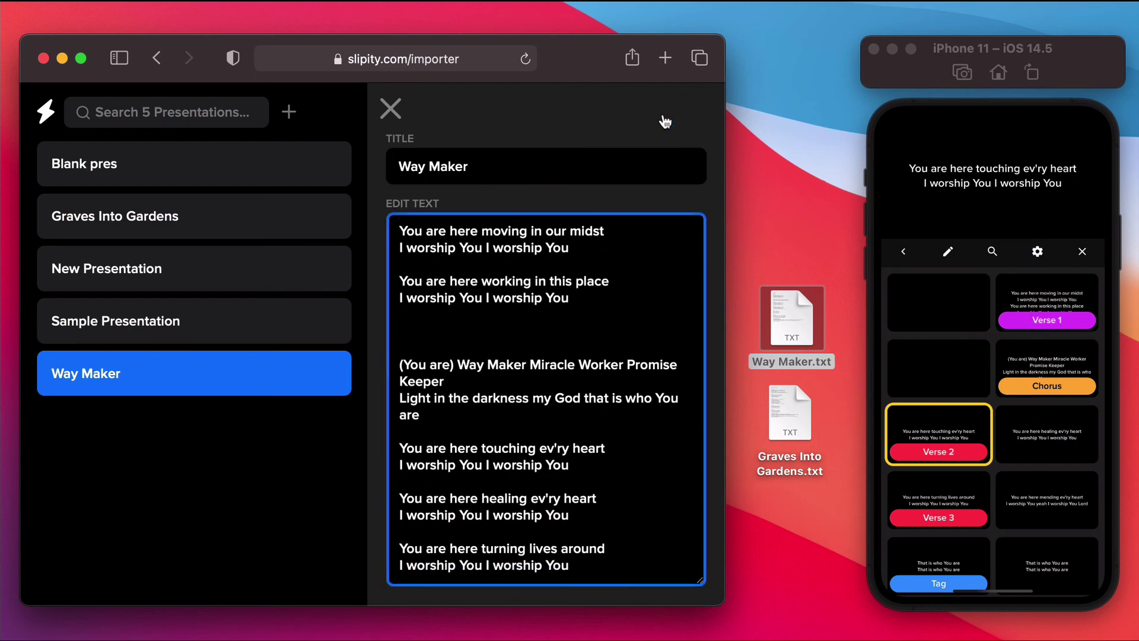
# Step: Reopen Way Maker on the iPhone to check the split slides, then close the web editor
pyautogui.click(902, 253)
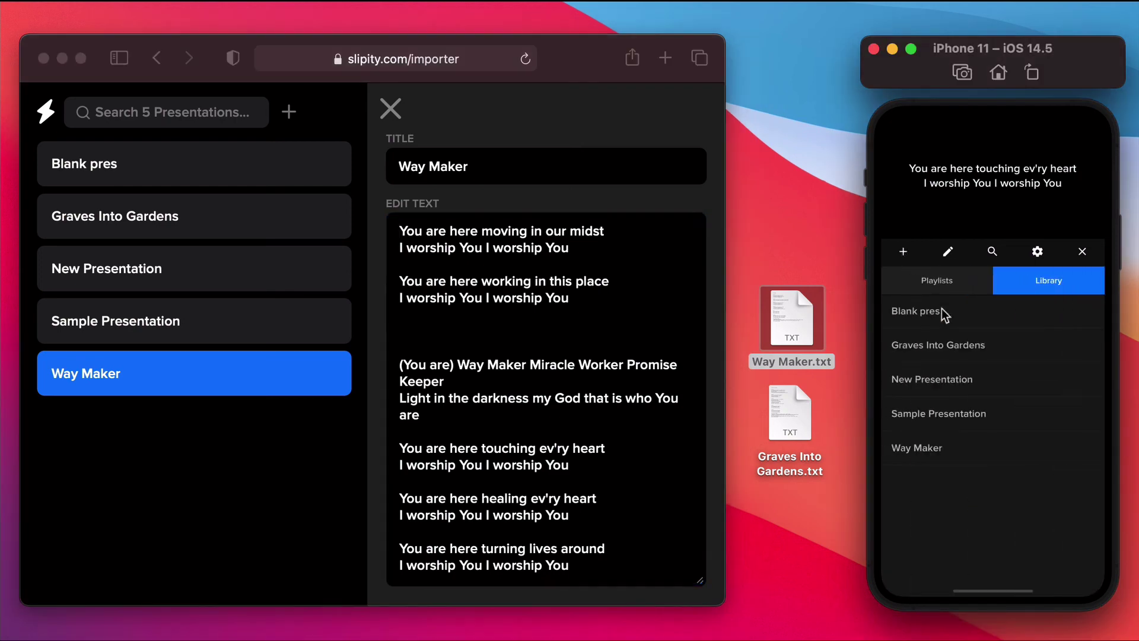
pyautogui.click(949, 443)
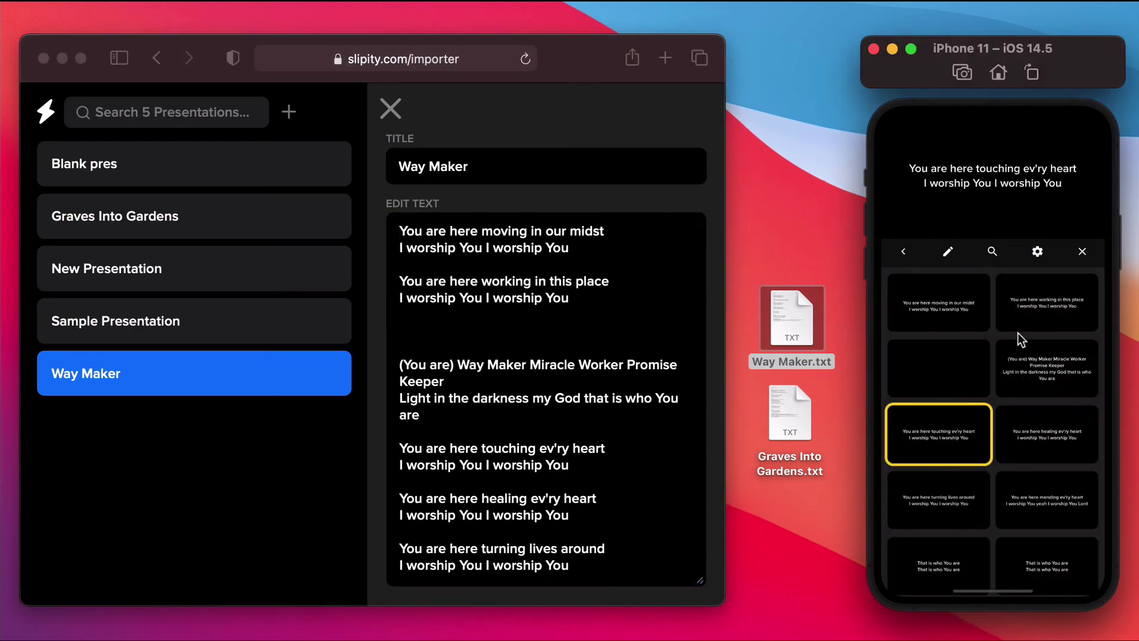
pyautogui.click(1019, 308)
pyautogui.click(1027, 379)
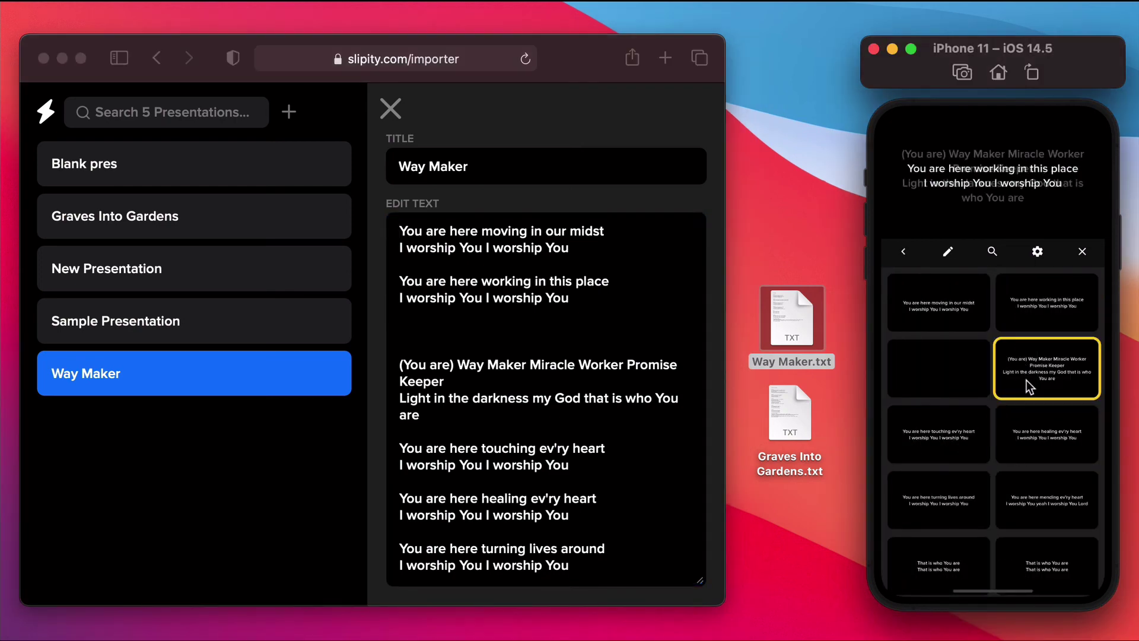
pyautogui.click(924, 295)
pyautogui.click(1009, 307)
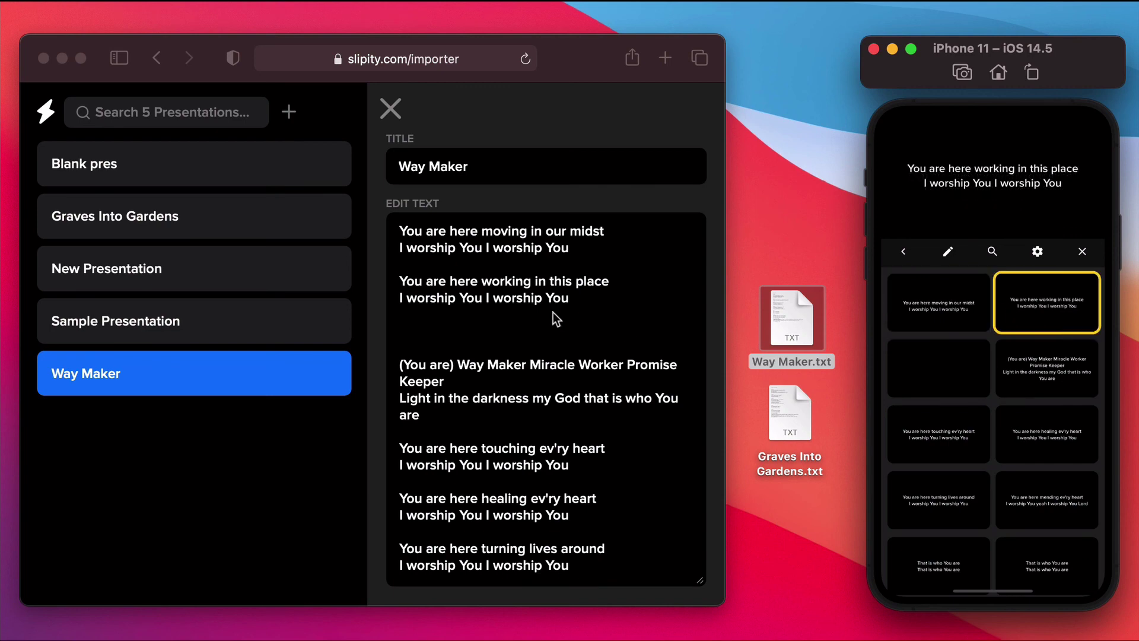
pyautogui.click(390, 107)
pyautogui.click(390, 110)
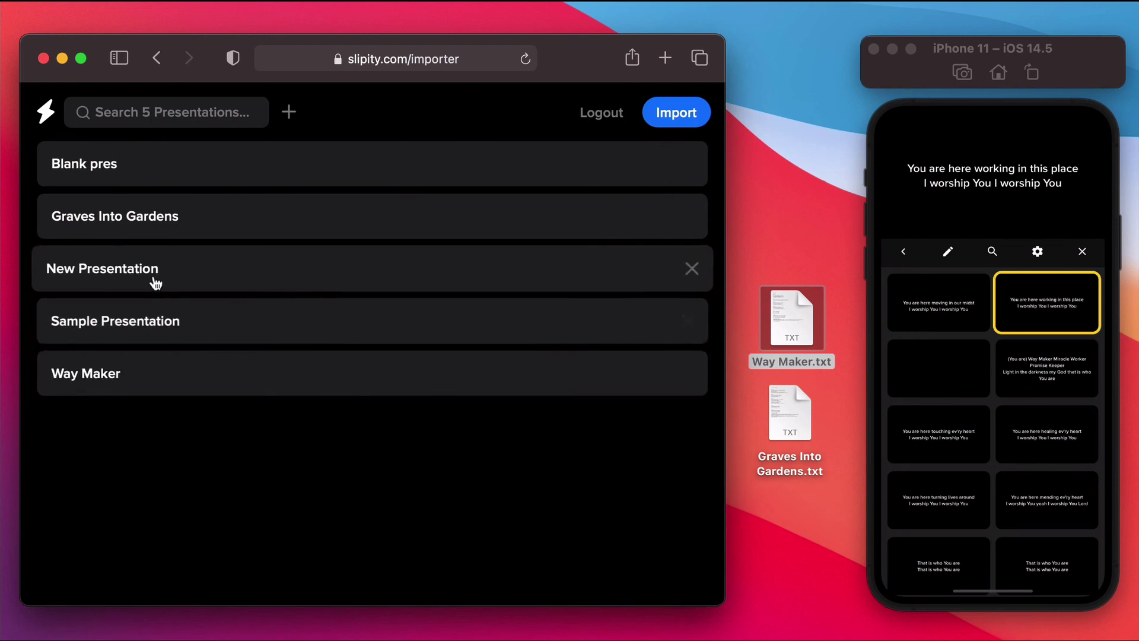
# Step: Delete New Presentation in the importer and return to the iPhone library
pyautogui.click(132, 320)
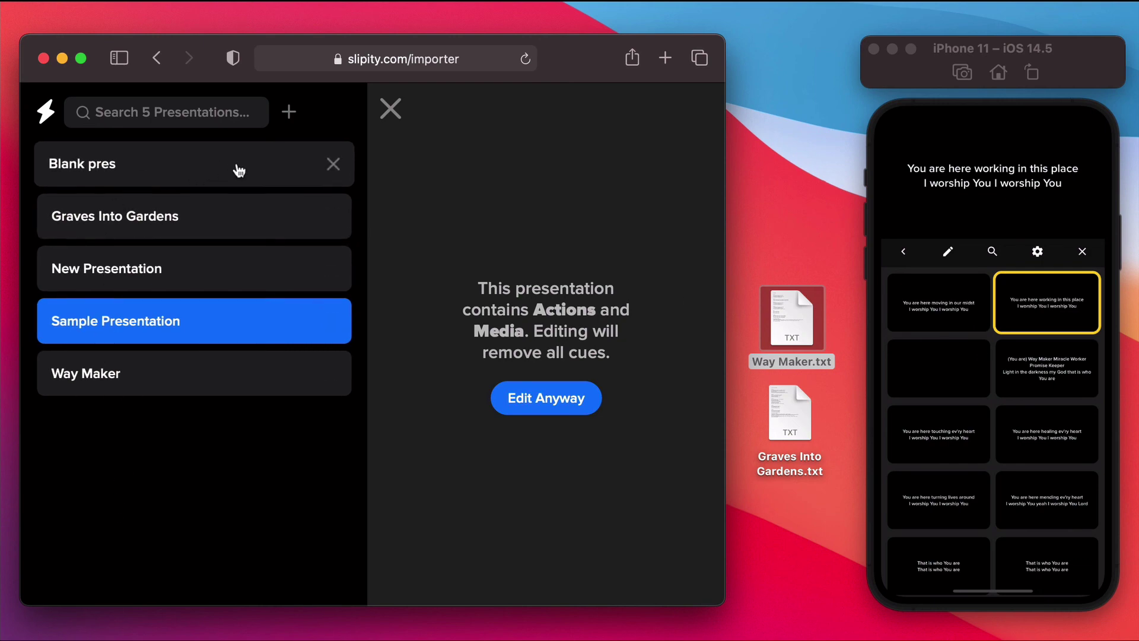
pyautogui.click(333, 268)
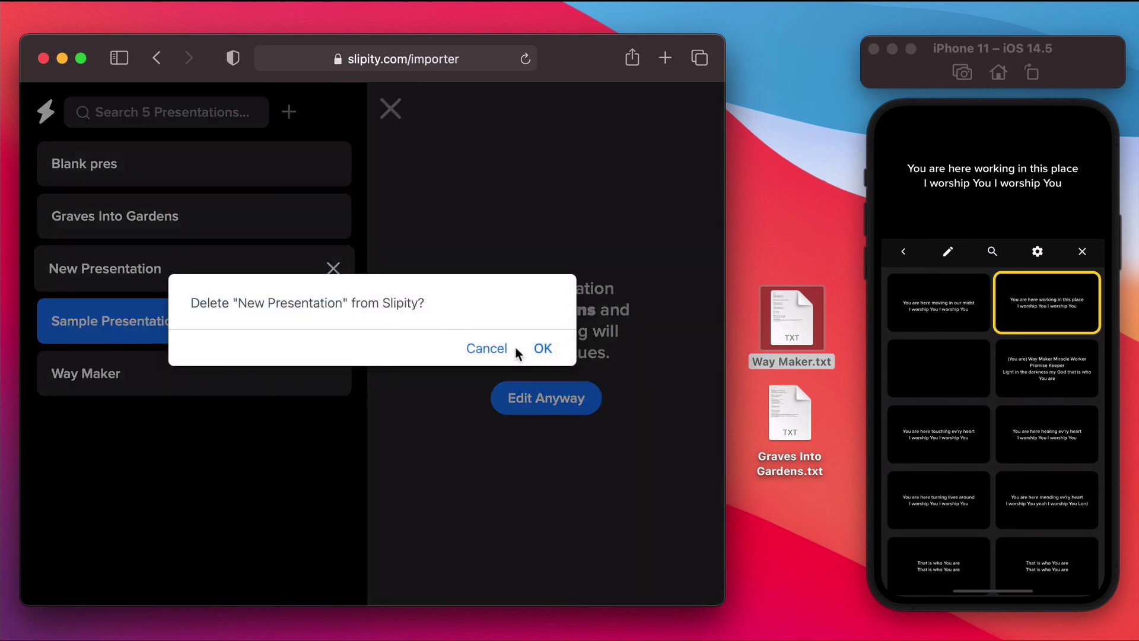
pyautogui.click(543, 349)
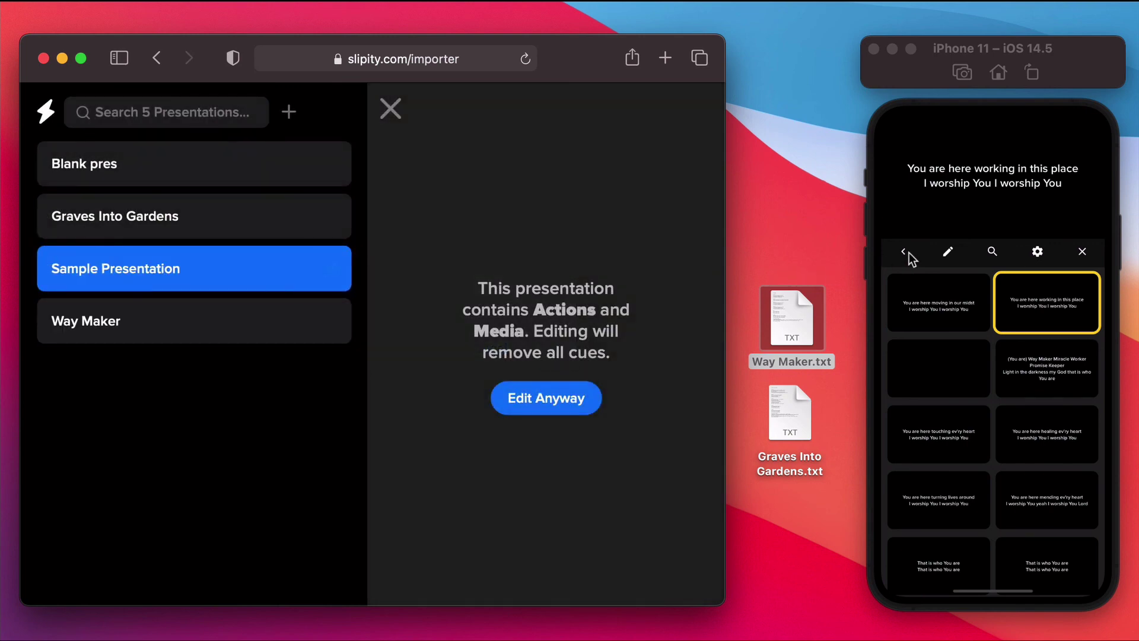
pyautogui.click(908, 252)
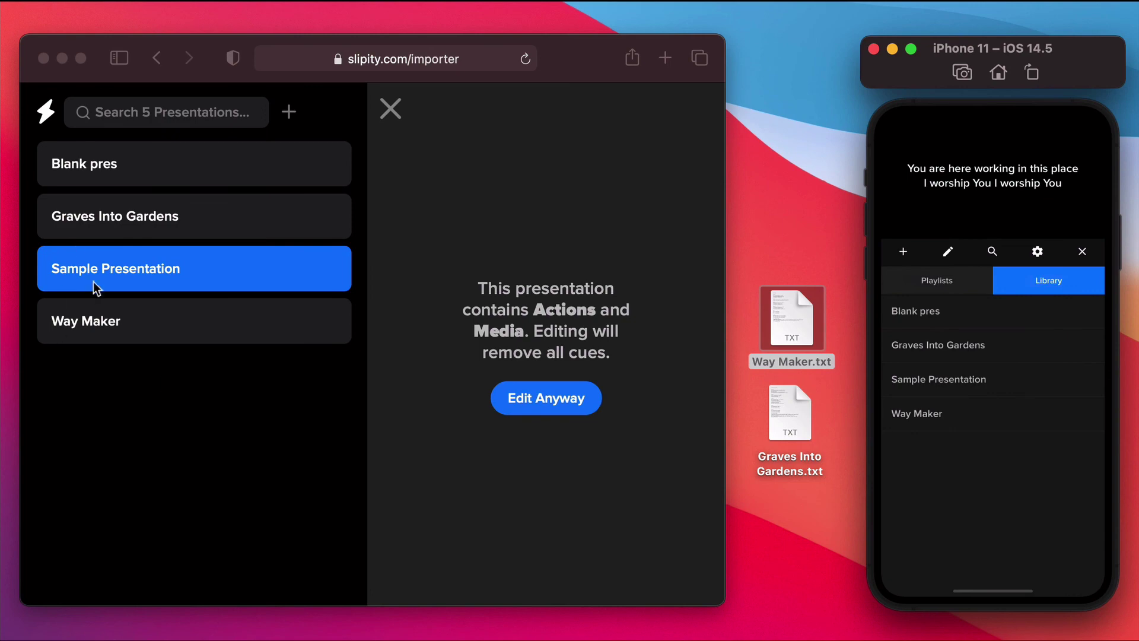
# Step: Delete Graves Into Gardens from the importer's presentation list
pyautogui.click(187, 220)
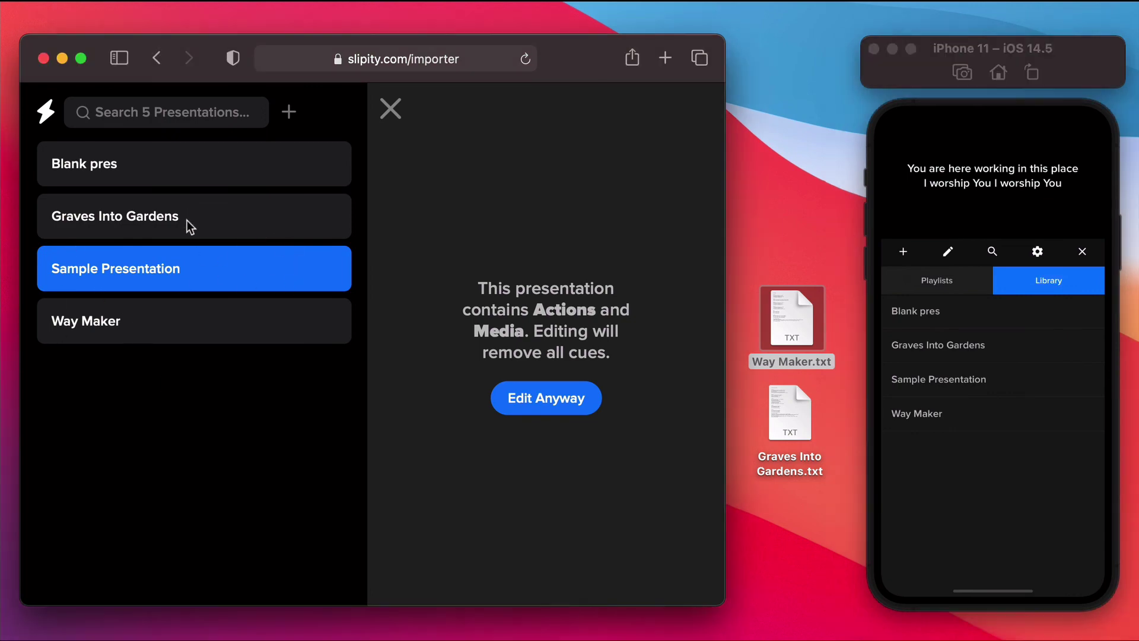
pyautogui.click(196, 221)
pyautogui.click(334, 215)
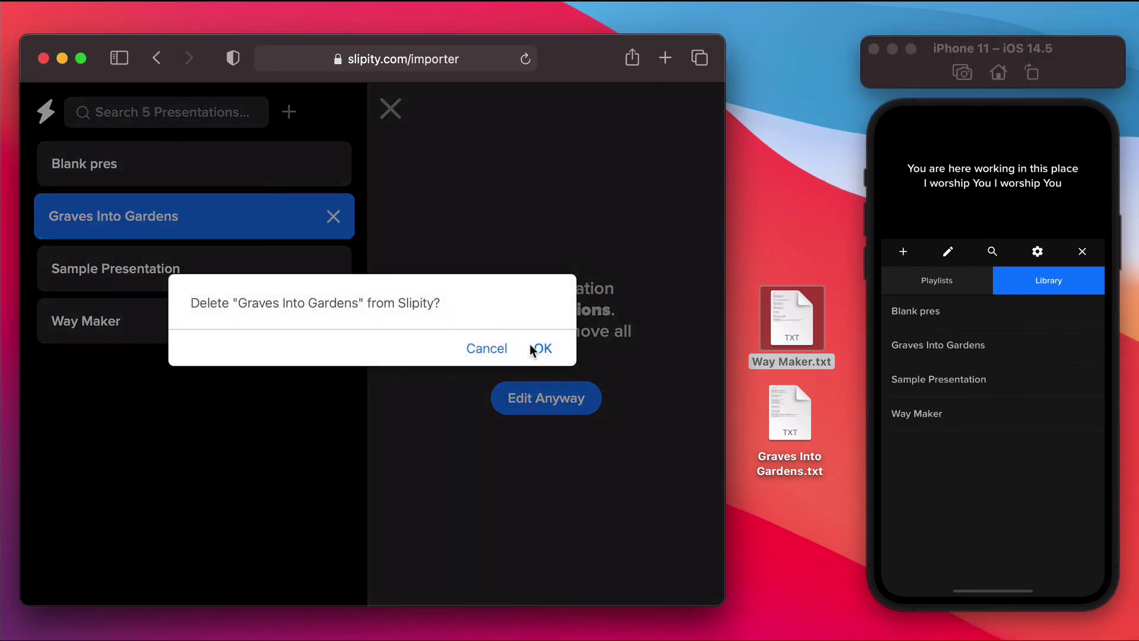
pyautogui.click(531, 347)
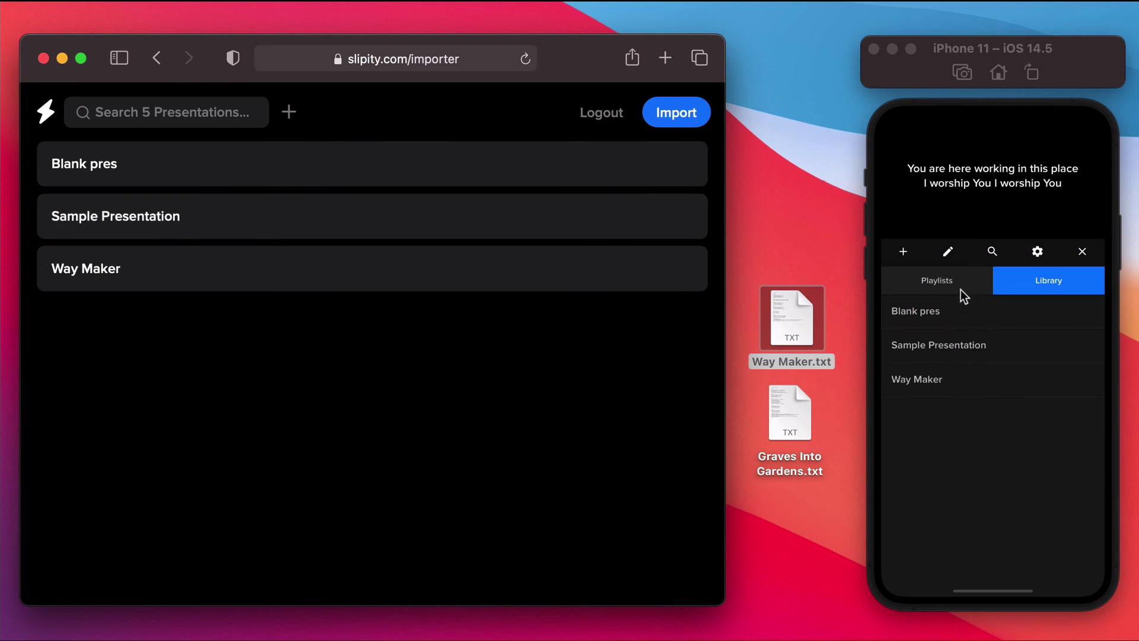